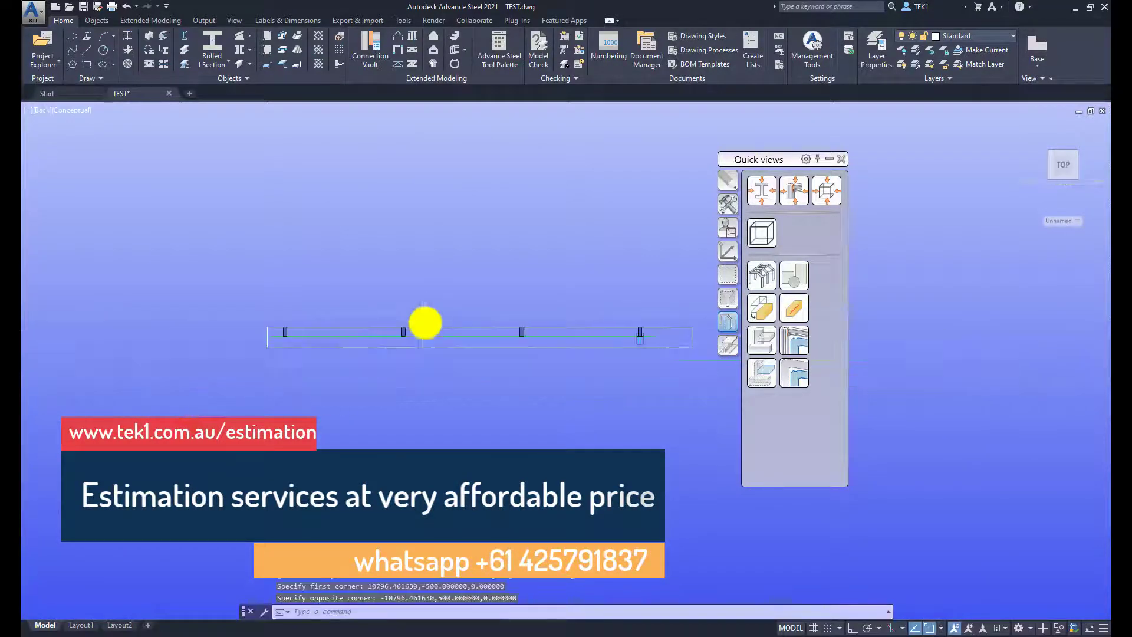
# - Stretch the clipping box upward around the row of columns, and show all objects of the model
pyautogui.keyDown('shift'); pyautogui.moveTo(425, 322); pyautogui.dragTo(445, 341, button='middle'); pyautogui.keyUp('shift')
pyautogui.scroll(-5, 427, 344)
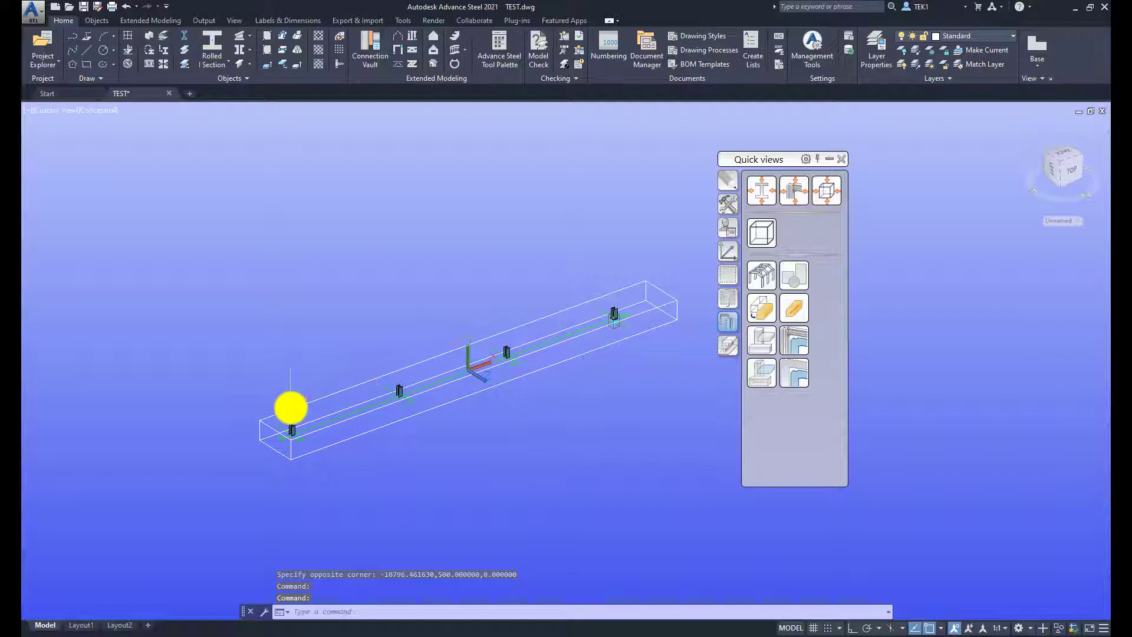
pyautogui.click(290, 408)
pyautogui.click(260, 420)
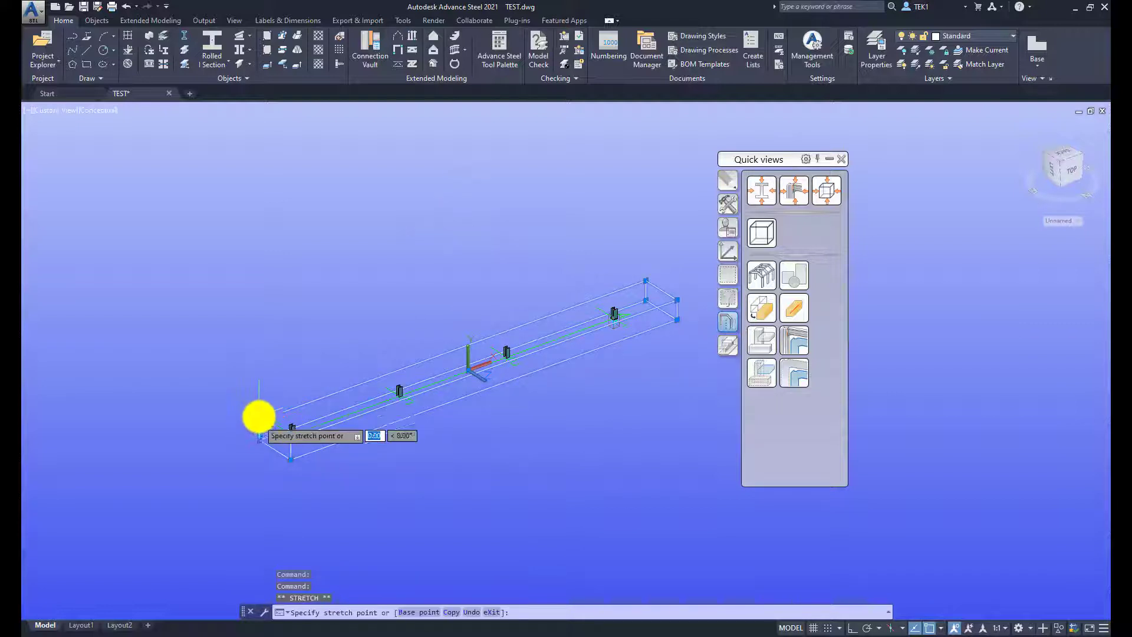
pyautogui.press('Escape')
pyautogui.press('Escape')
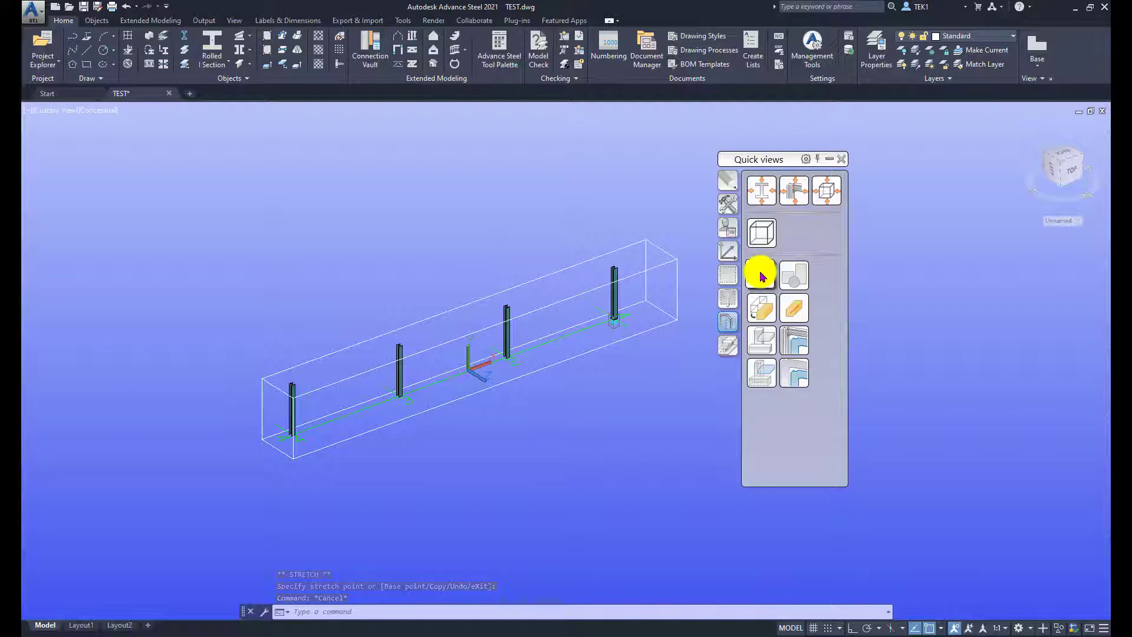
pyautogui.click(761, 276)
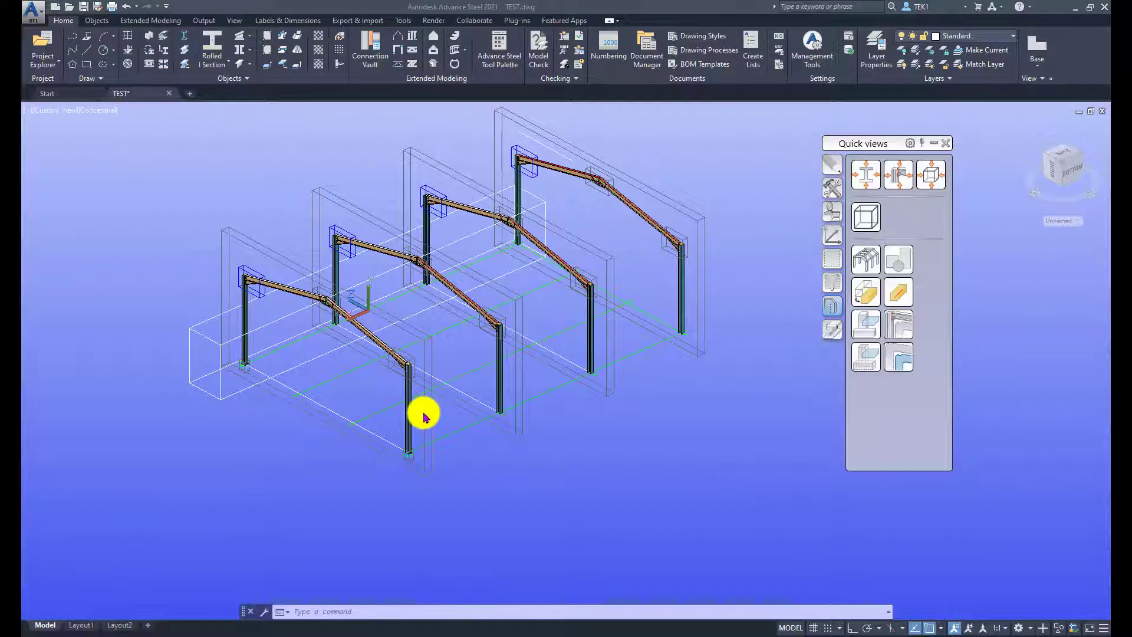
# - Hide only the front corner column of the nearest portal frame, and show all objects again
pyautogui.click(868, 331)
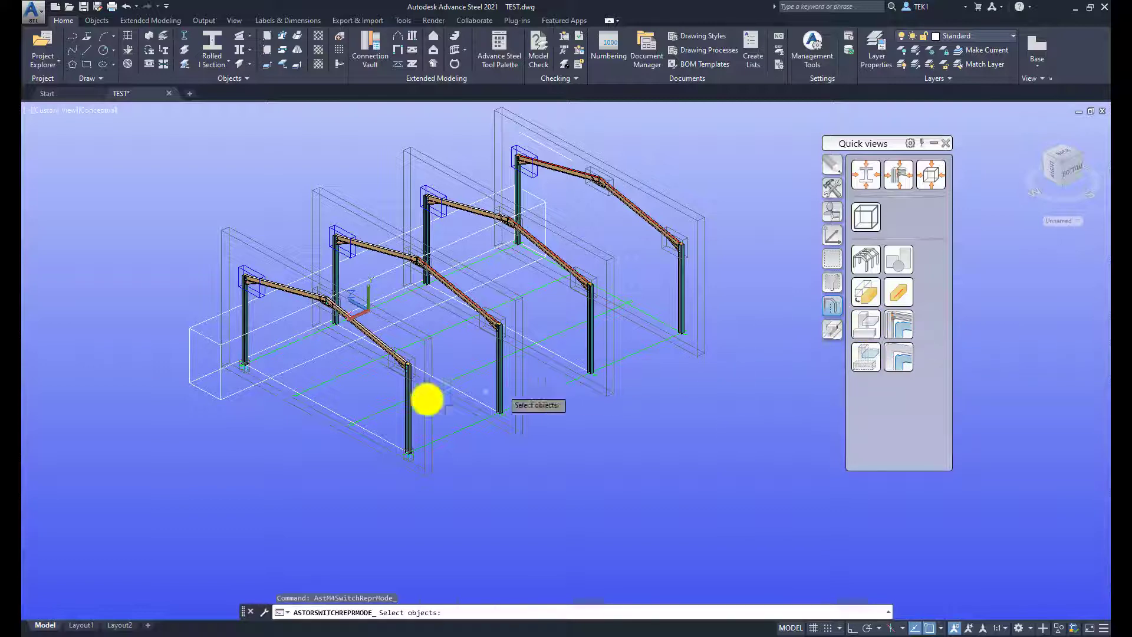
pyautogui.click(409, 410)
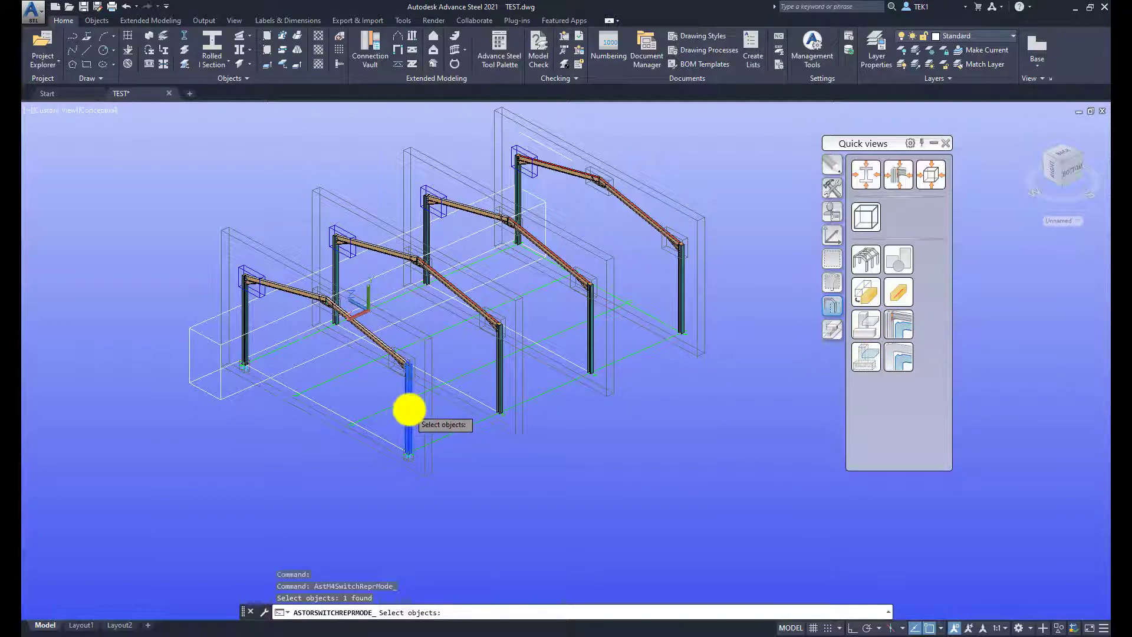
pyautogui.press('Return')
pyautogui.scroll(5, 406, 407)
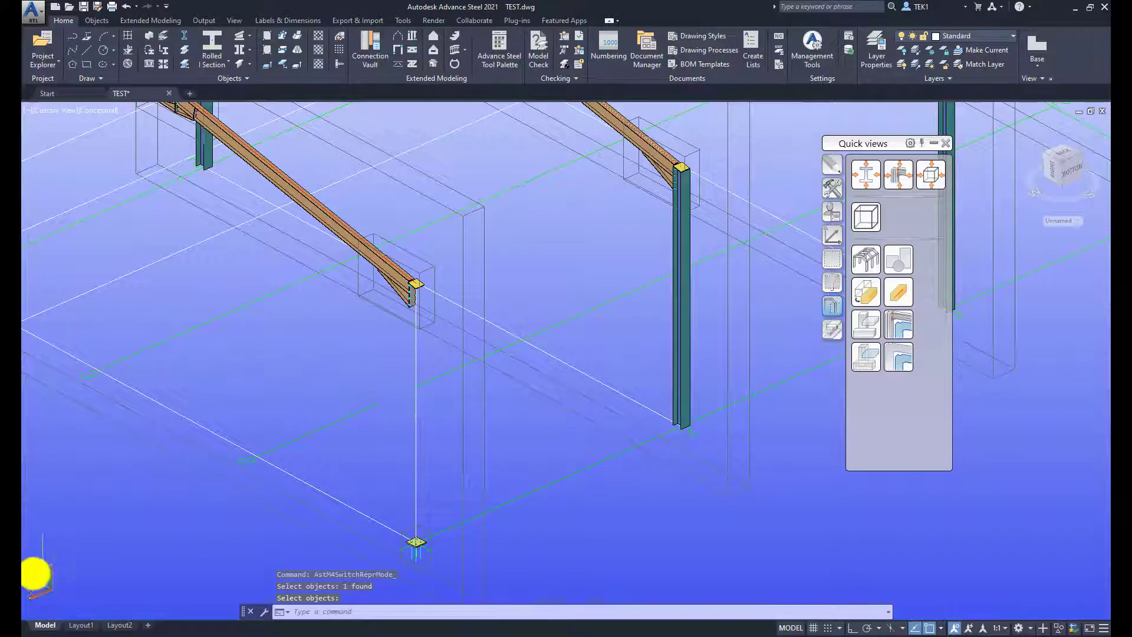
pyautogui.moveTo(462, 307); pyautogui.dragTo(336, 475, button='middle')
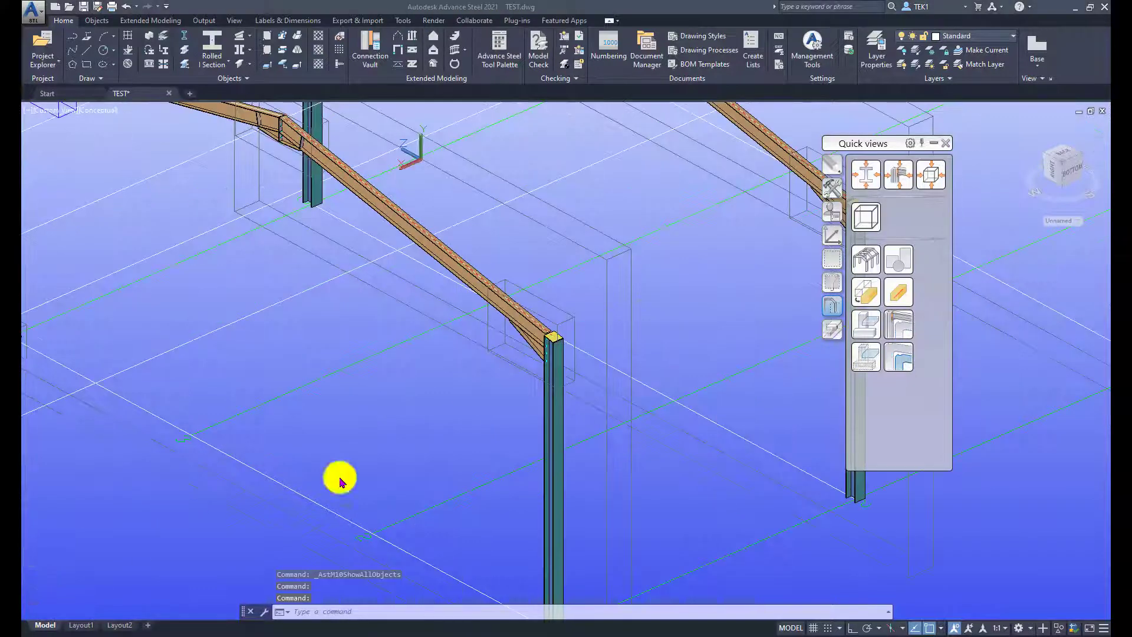
# - Hide the nearest frame's front rafter together with its attached haunch parts, and restore all hidden objects
pyautogui.click(913, 328)
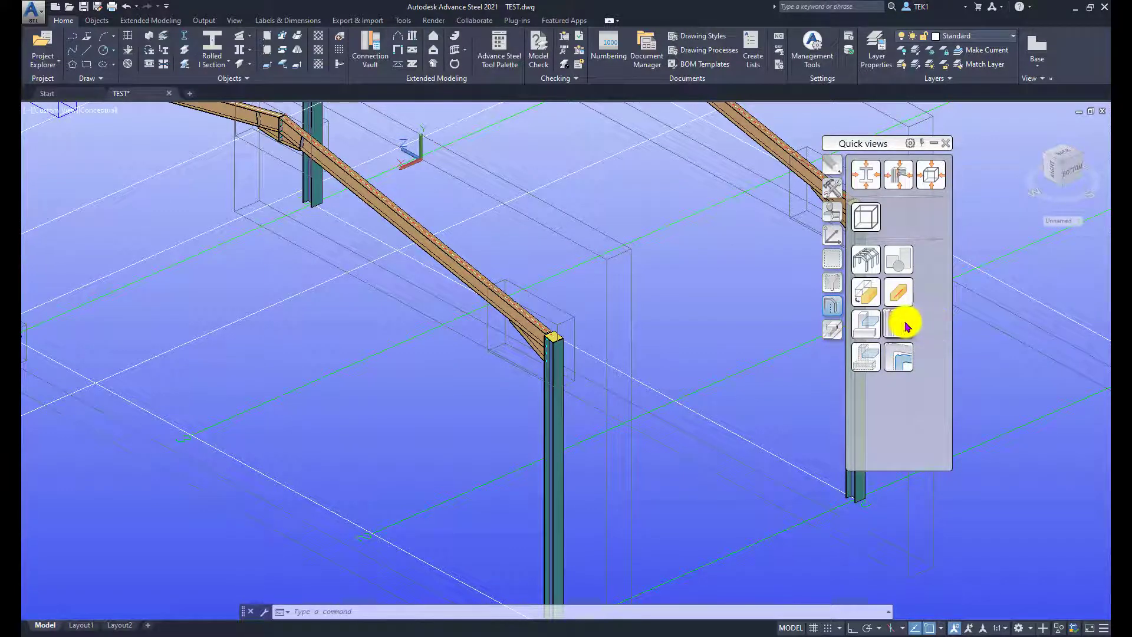
pyautogui.click(905, 324)
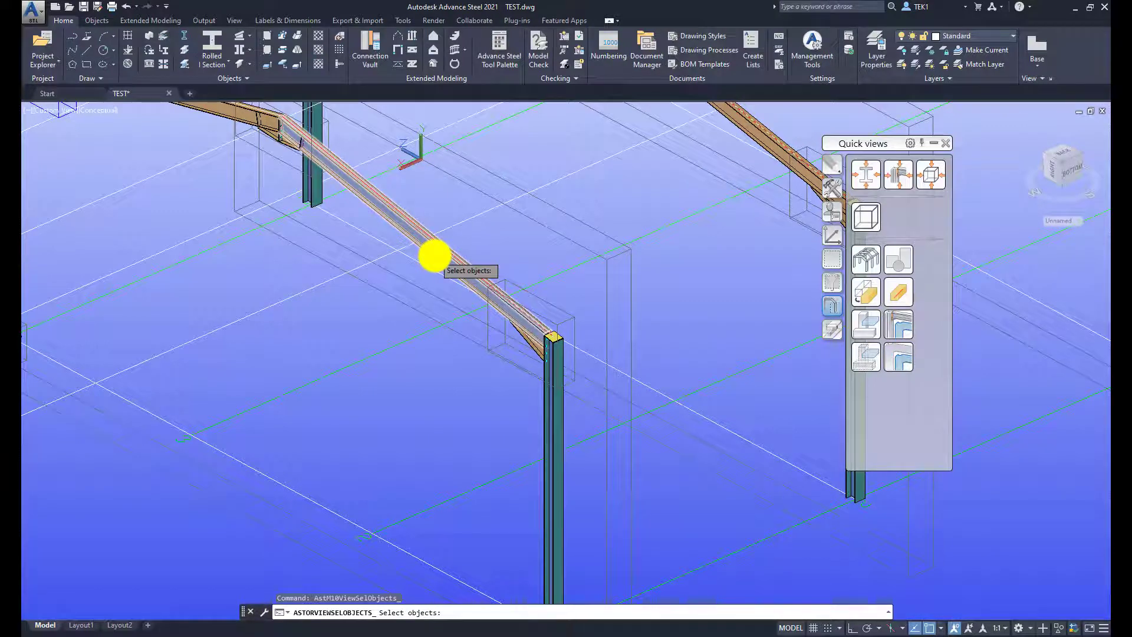
pyautogui.click(435, 255)
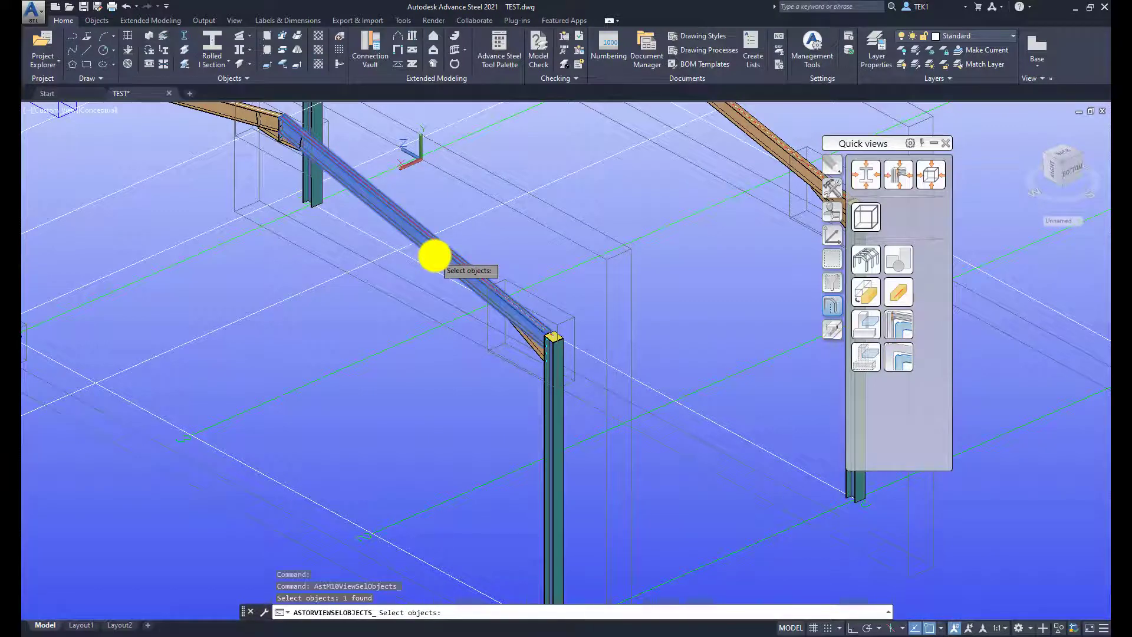
pyautogui.press('Return')
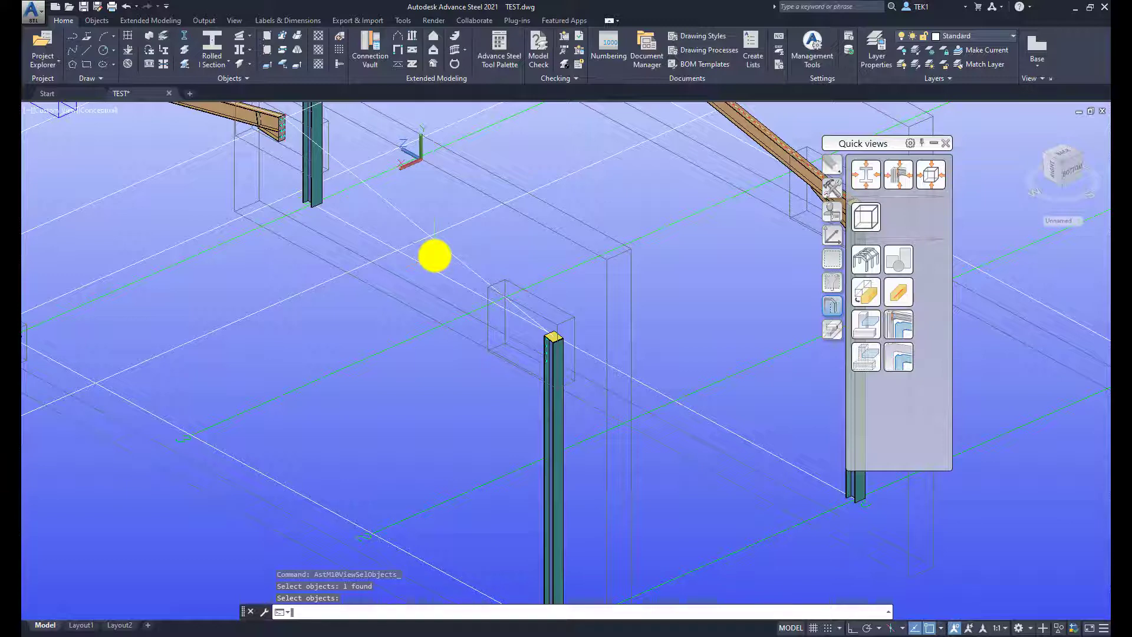
pyautogui.click(863, 257)
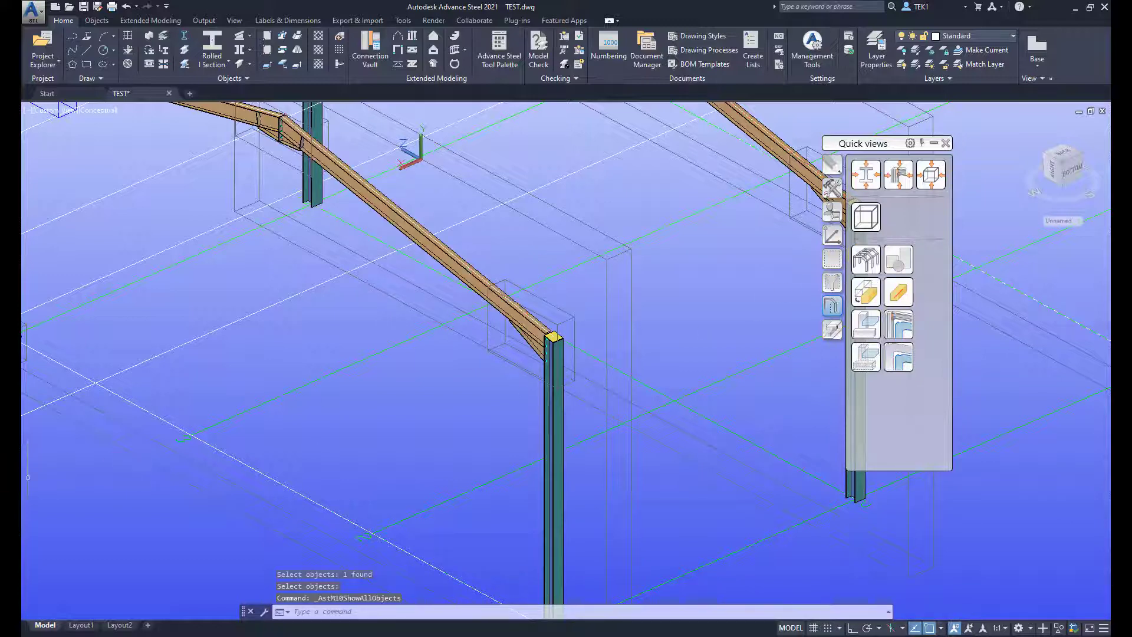
# - Select all joint boxes in the model with the selection filter and hide them
pyautogui.scroll(-10, 405, 298)
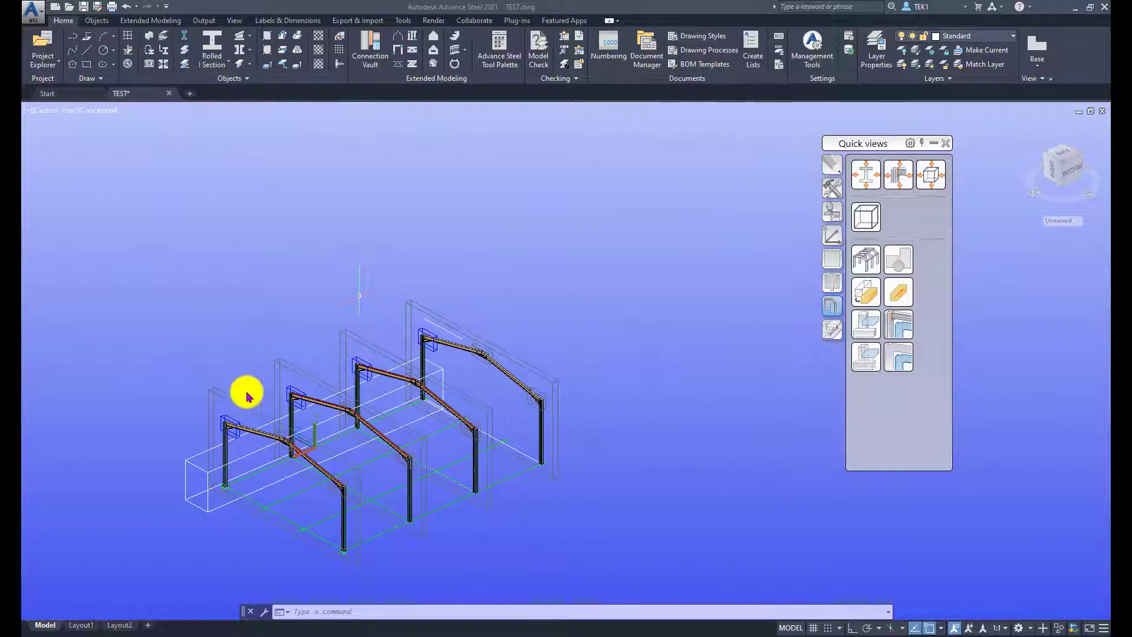
pyautogui.moveTo(348, 376); pyautogui.dragTo(466, 272, button='middle')
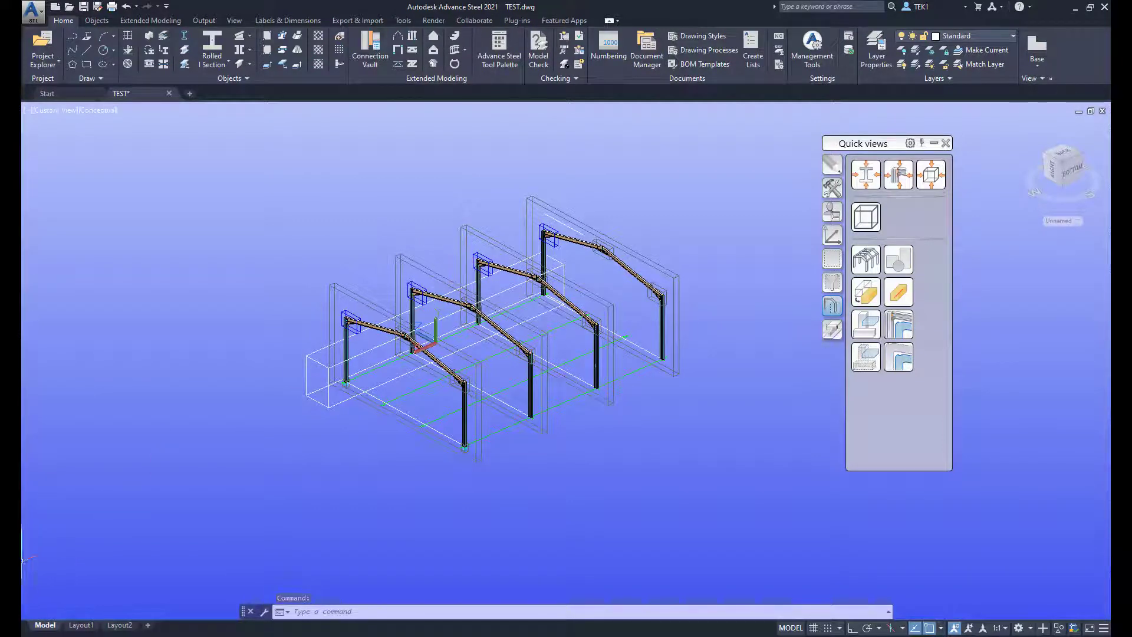
pyautogui.click(835, 286)
pyautogui.click(899, 223)
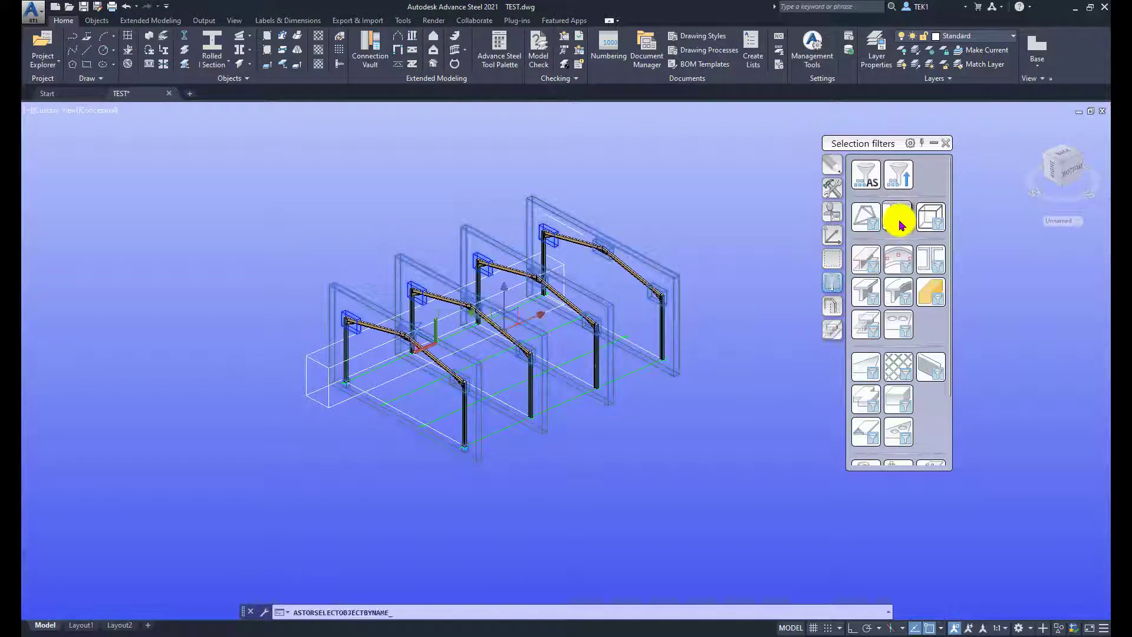
pyautogui.click(832, 306)
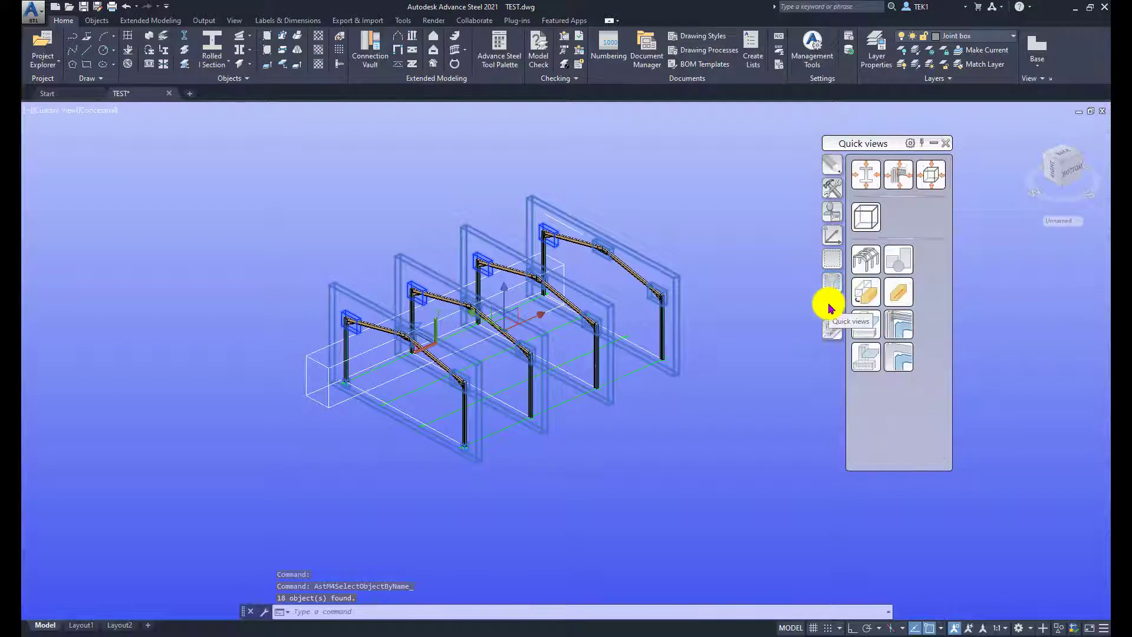
pyautogui.click(872, 333)
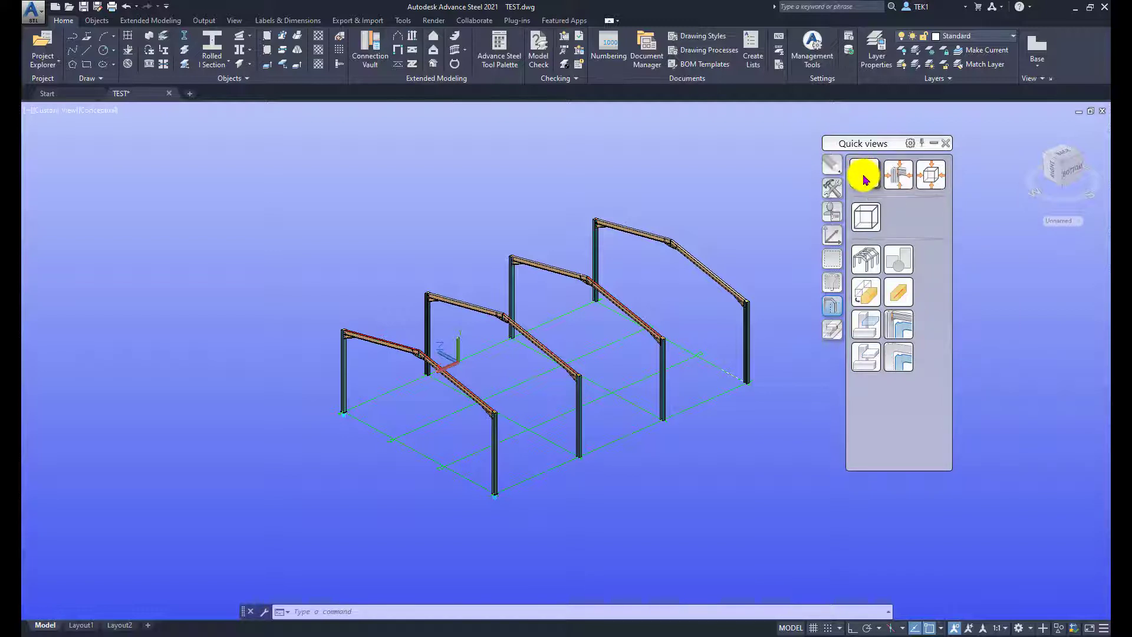
# - Show only the front rafter beam of the nearest frame, without its attached parts
pyautogui.click(870, 360)
pyautogui.click(470, 391)
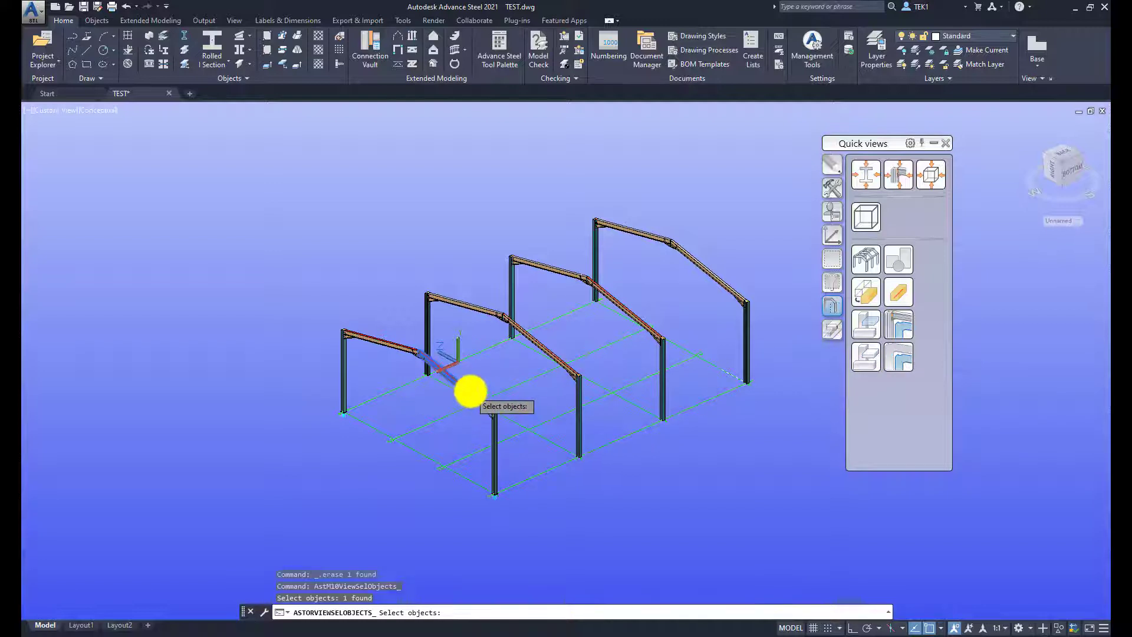
pyautogui.press('Return')
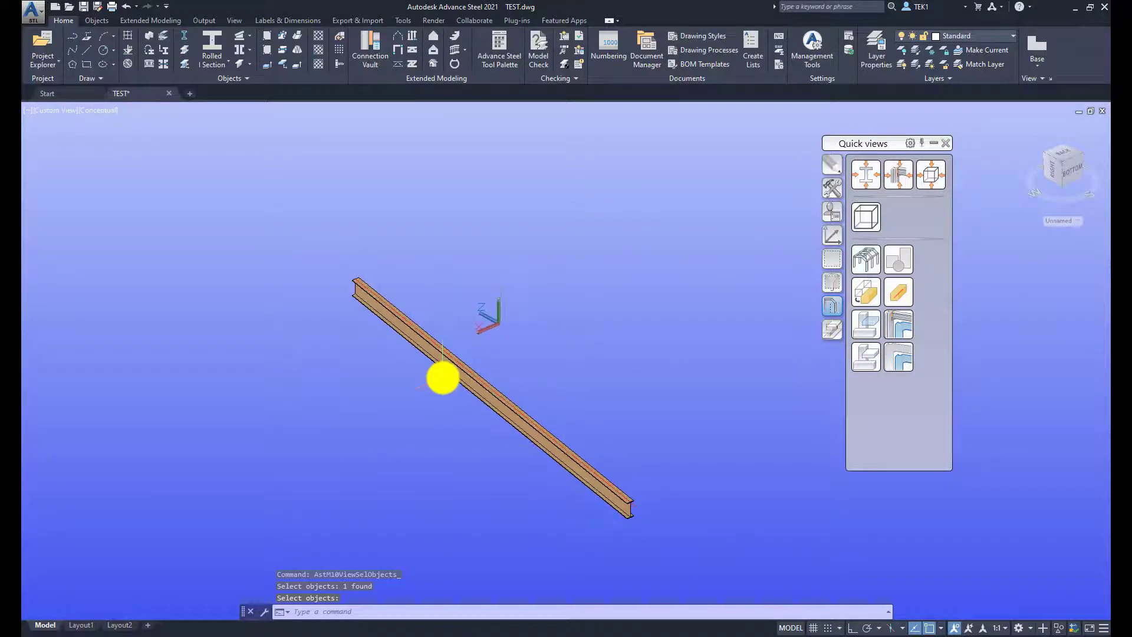
pyautogui.scroll(2, 443, 378)
pyautogui.scroll(-2, 443, 378)
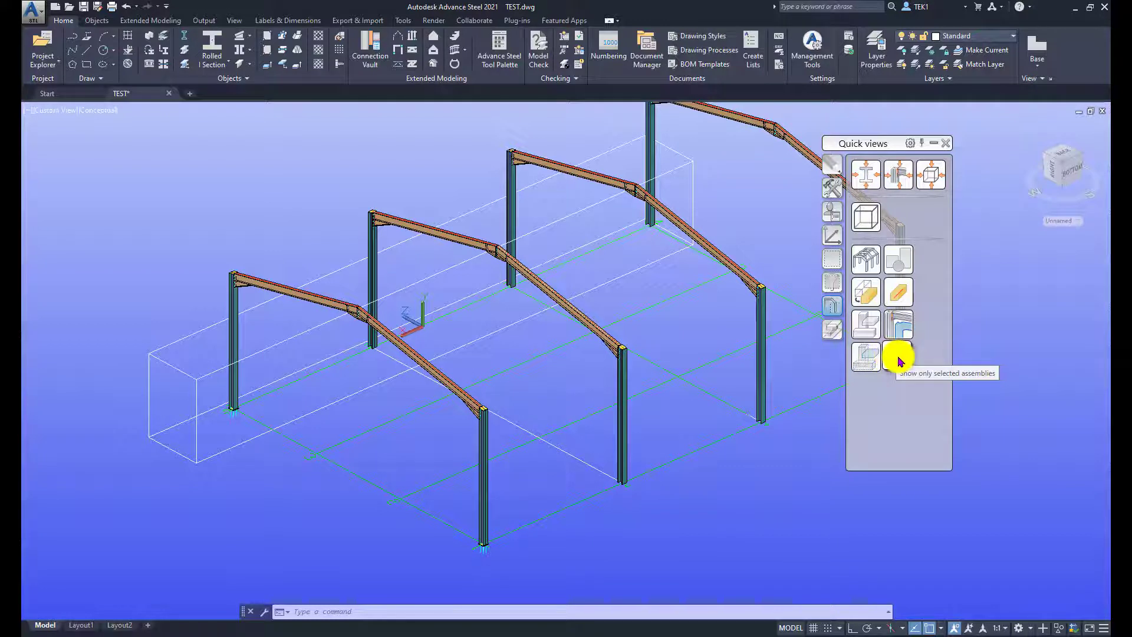
# - Show only the assembly of the nearest frame's front rafter, including its plates and haunches
pyautogui.click(898, 358)
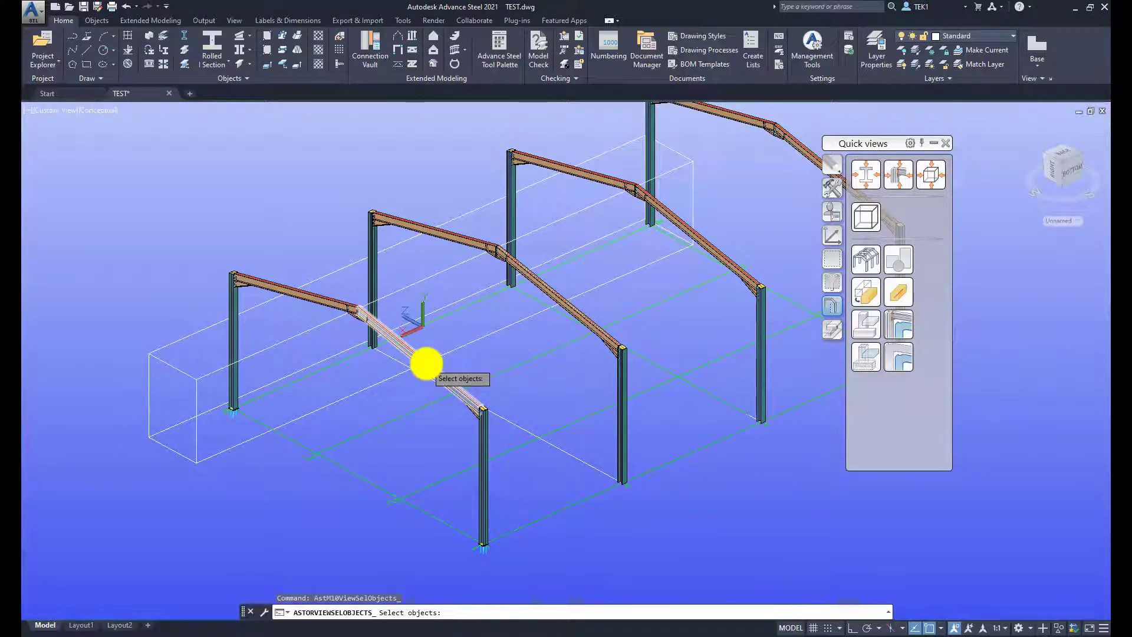
pyautogui.click(426, 364)
pyautogui.press('Return')
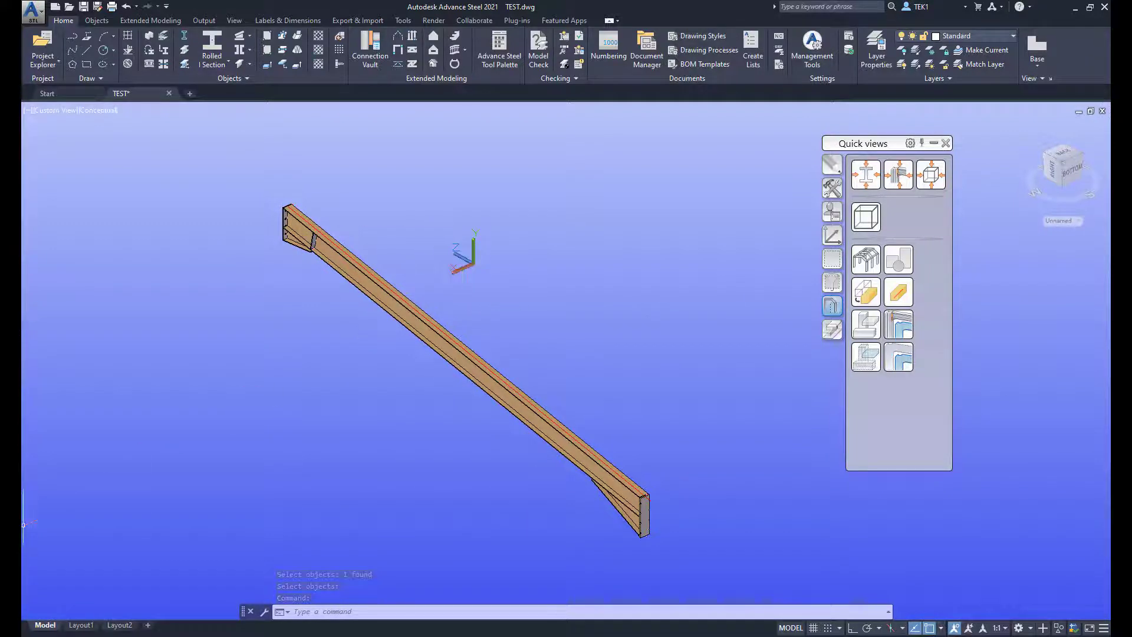
pyautogui.press('Escape')
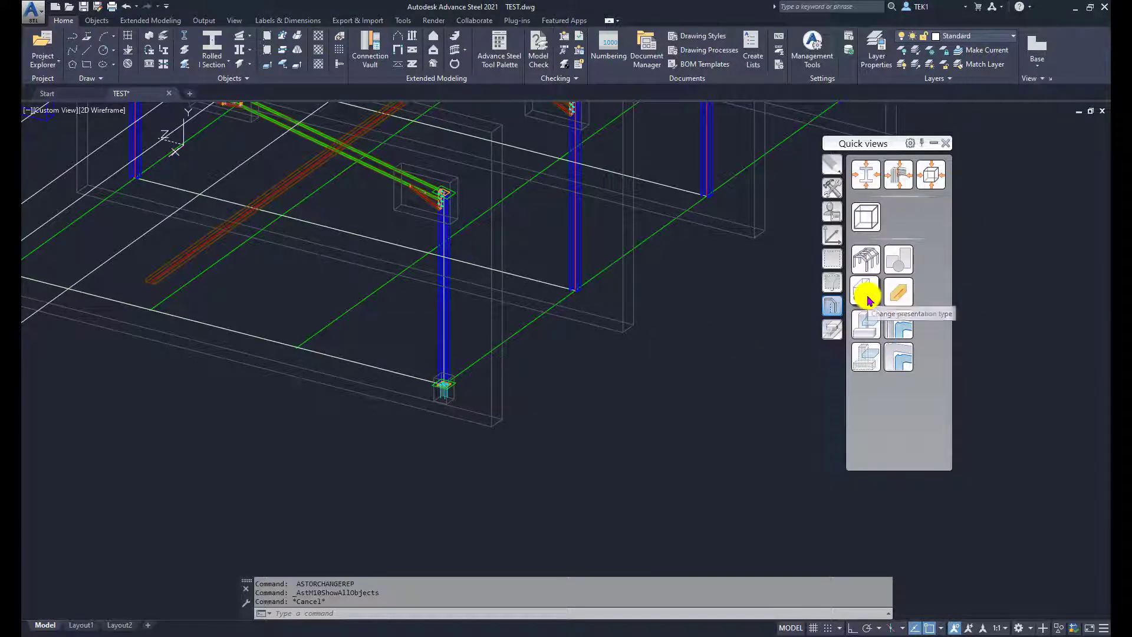
# - Show only the front corner column of the nearest frame in the wireframe model
pyautogui.click(863, 352)
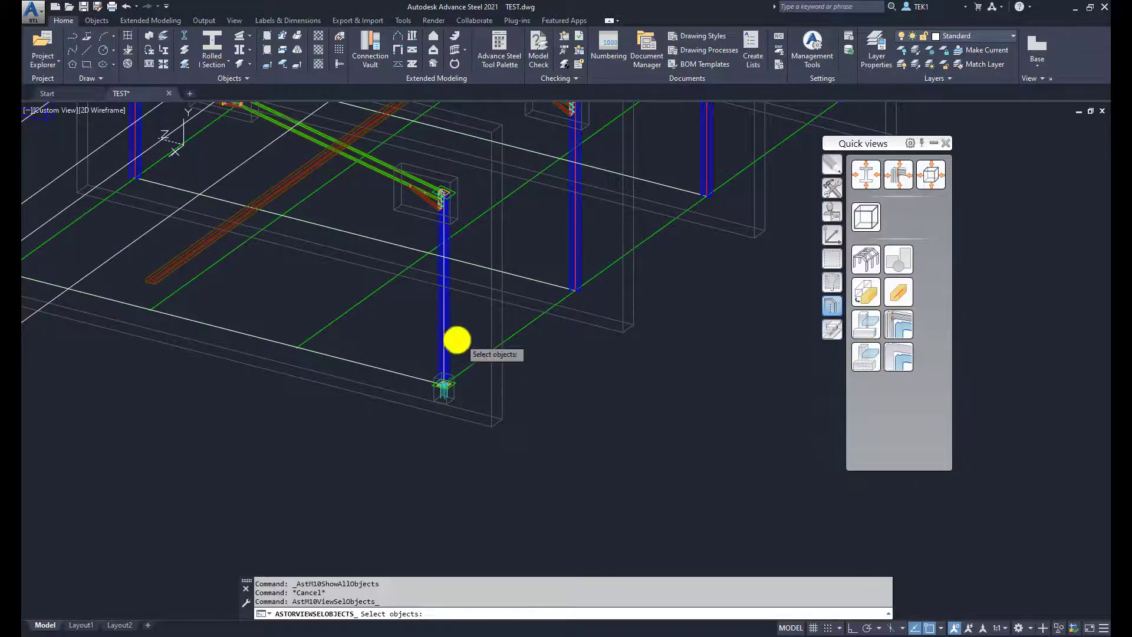
pyautogui.click(445, 340)
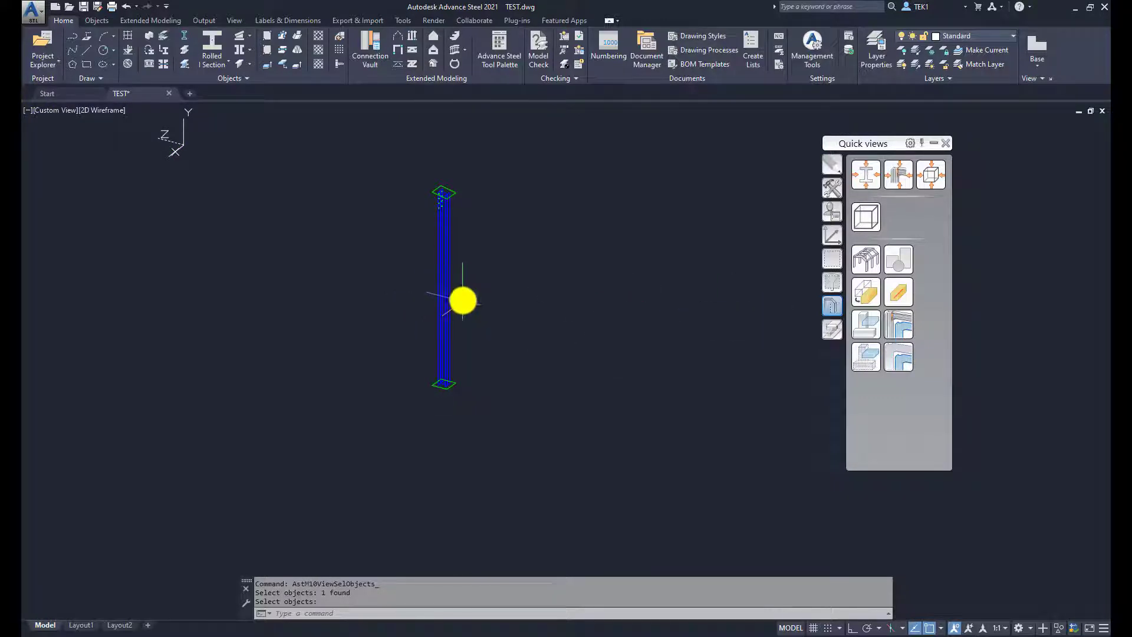
pyautogui.press('Escape')
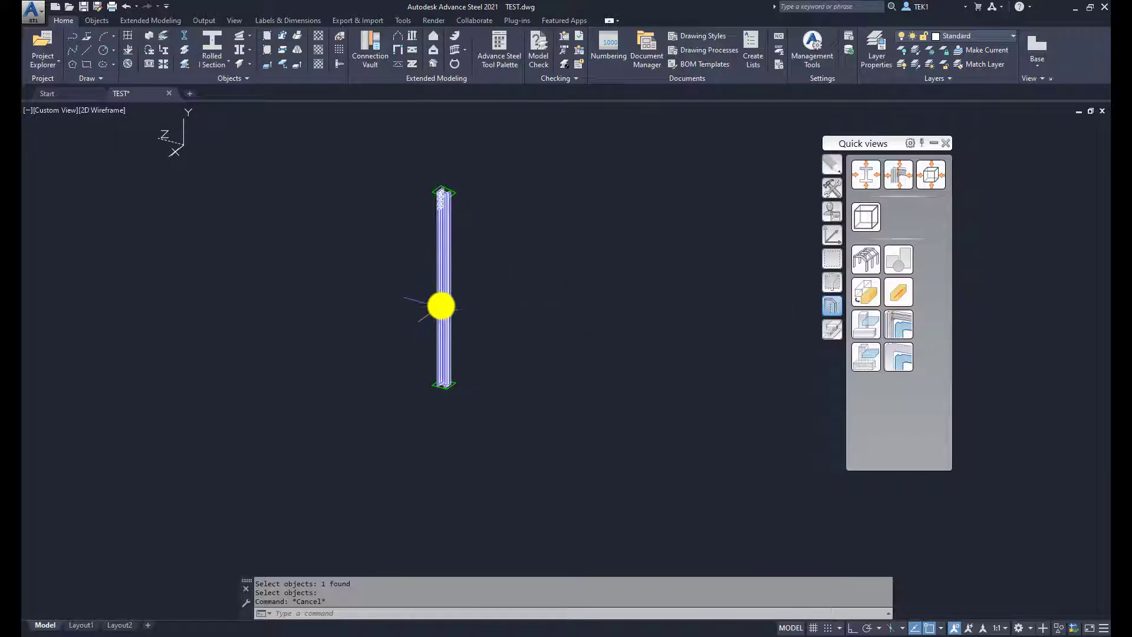
# - Cycle the isolated column through its presentation types by repeating the change presentation type command
pyautogui.click(444, 306)
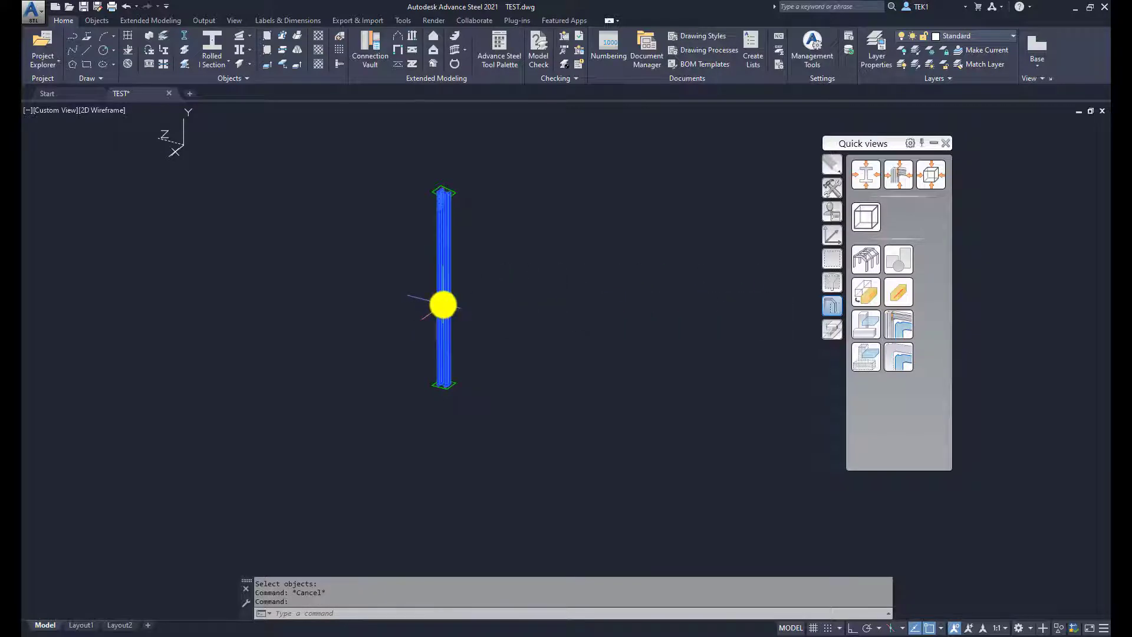
pyautogui.click(873, 298)
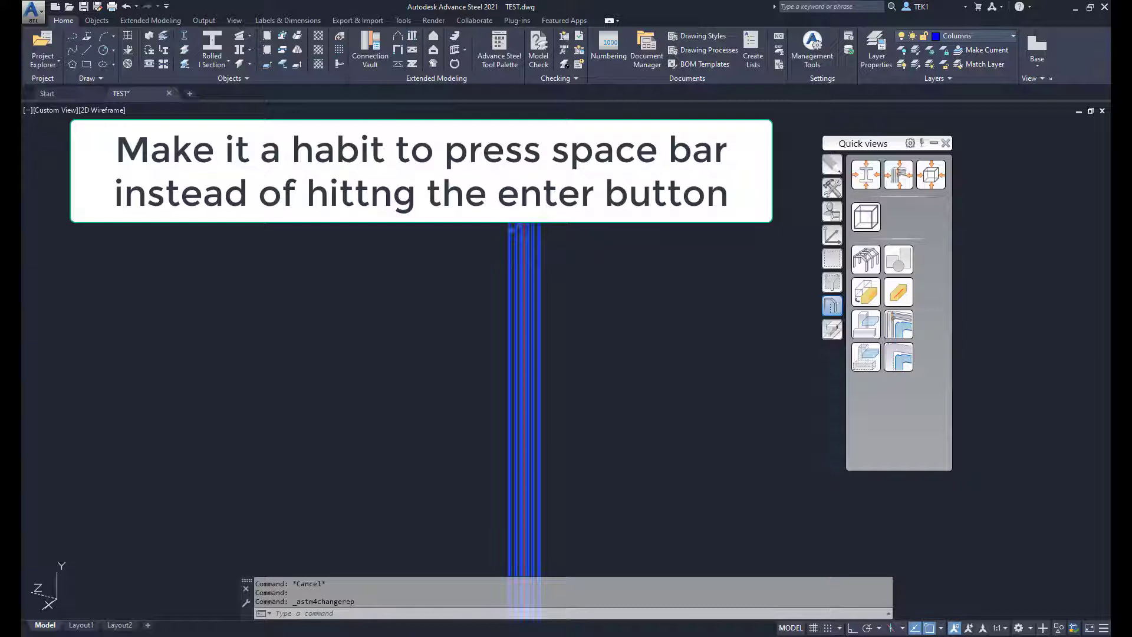
pyautogui.press('space')
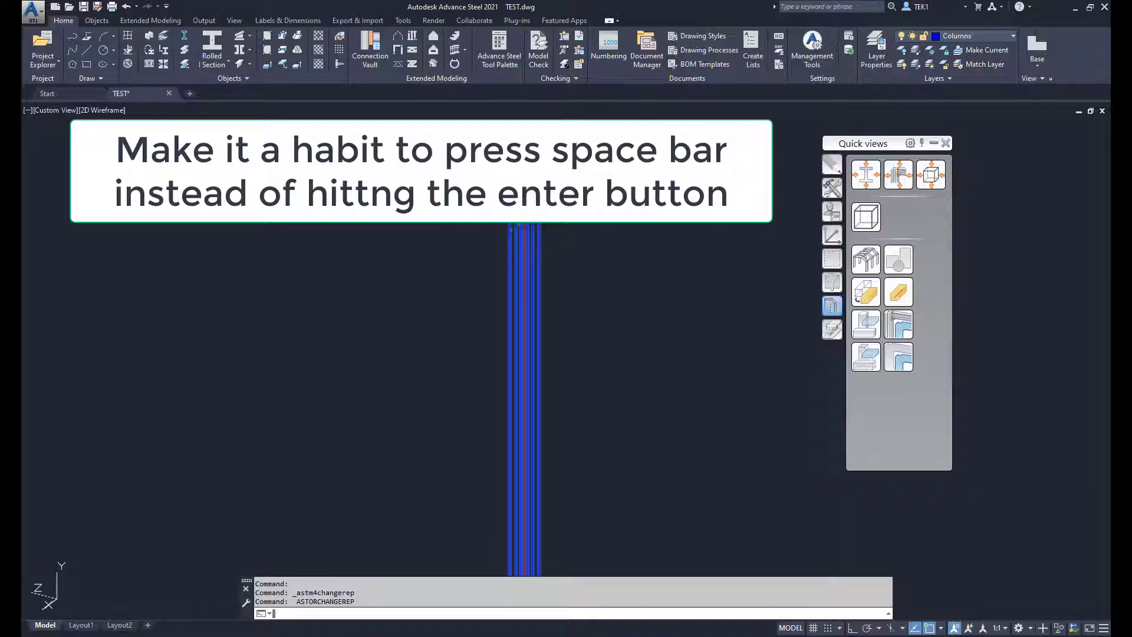
pyautogui.scroll(-3, 525, 401)
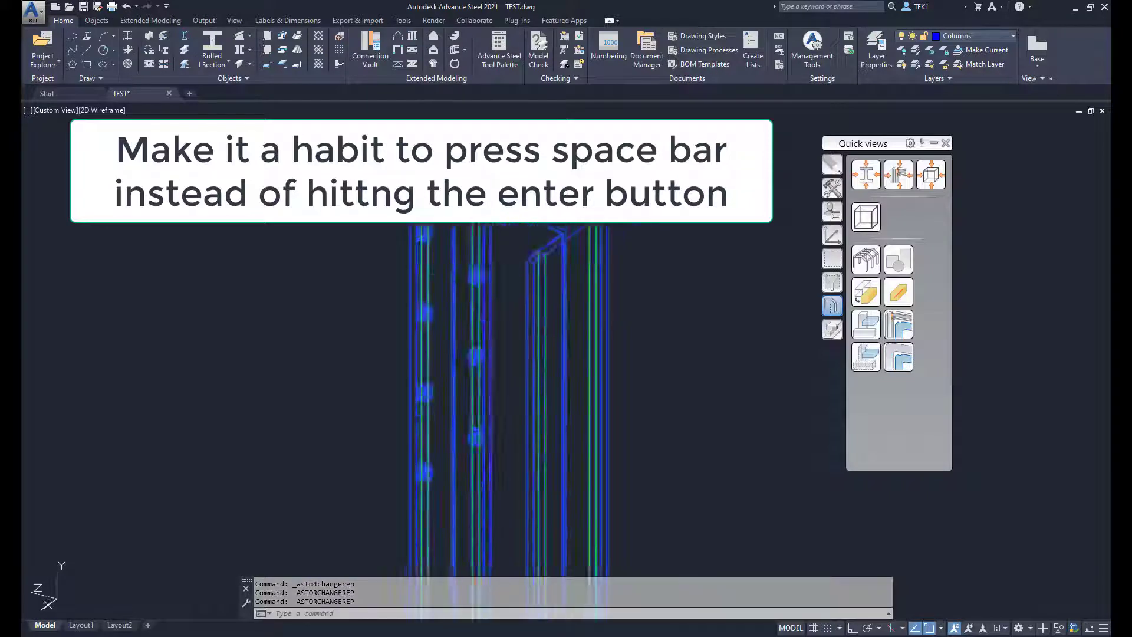
pyautogui.press('space')
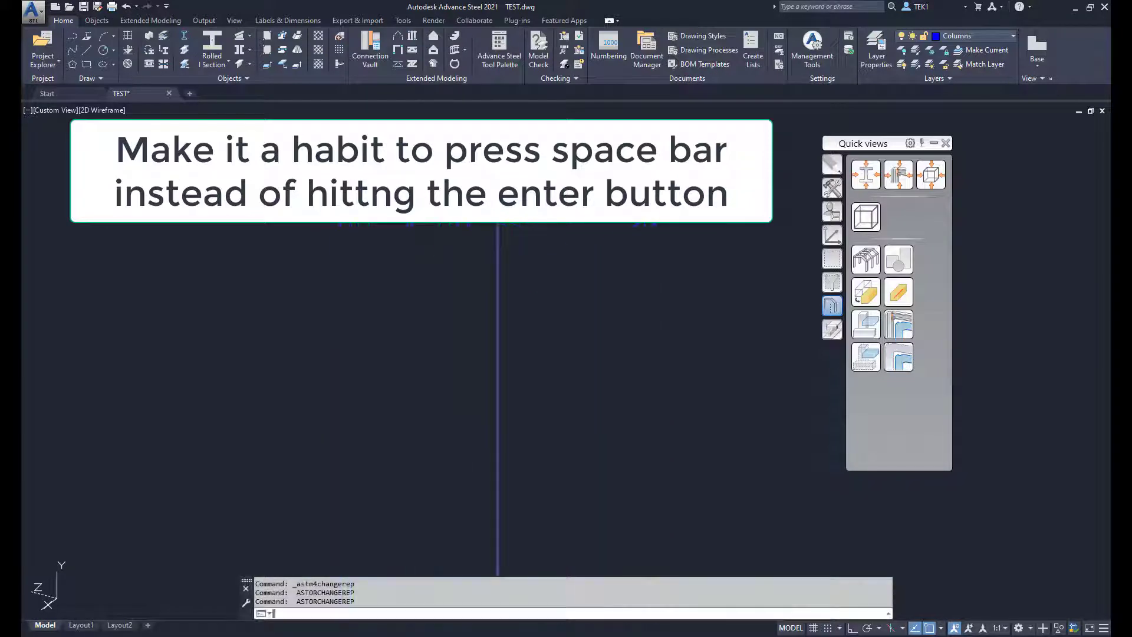
pyautogui.scroll(-3, 529, 324)
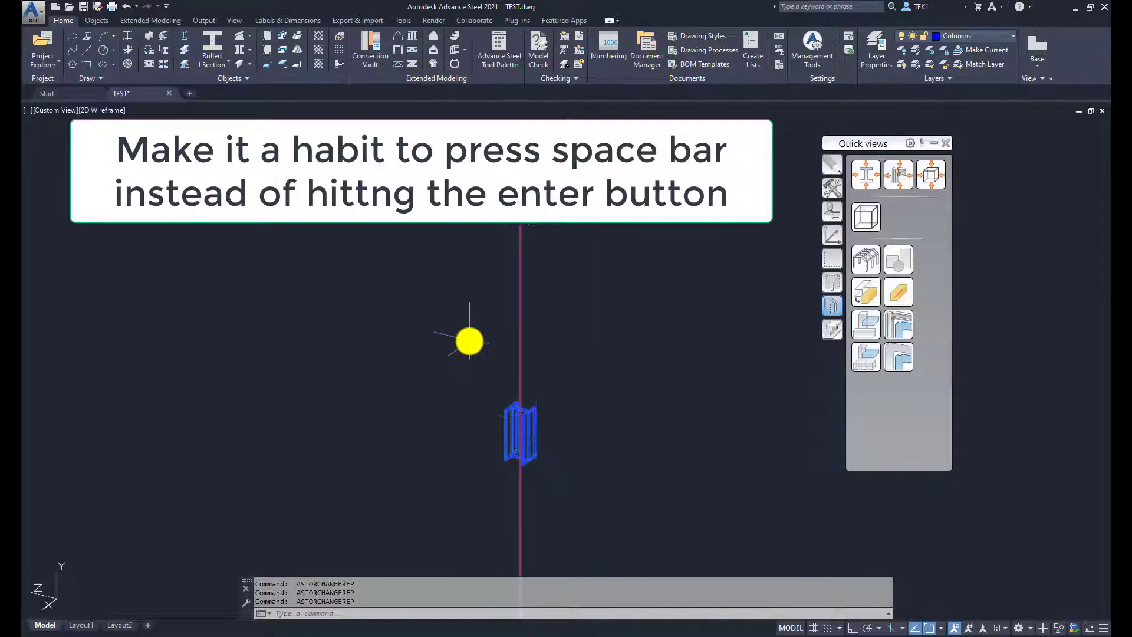
pyautogui.scroll(-2, 467, 360)
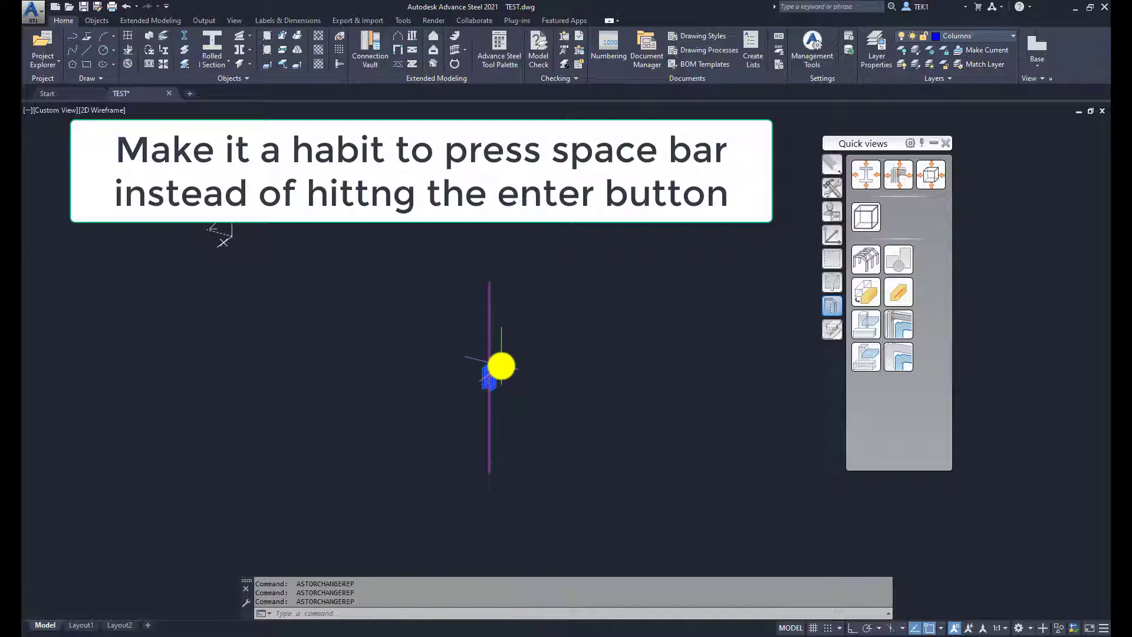
pyautogui.click(501, 366)
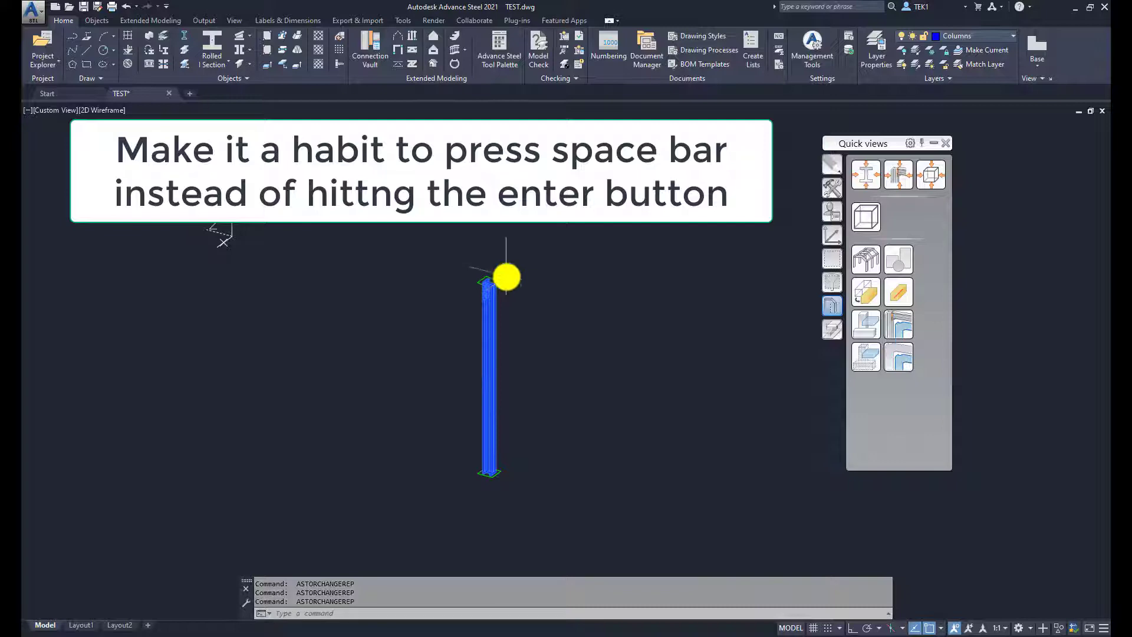
pyautogui.scroll(10, 500, 281)
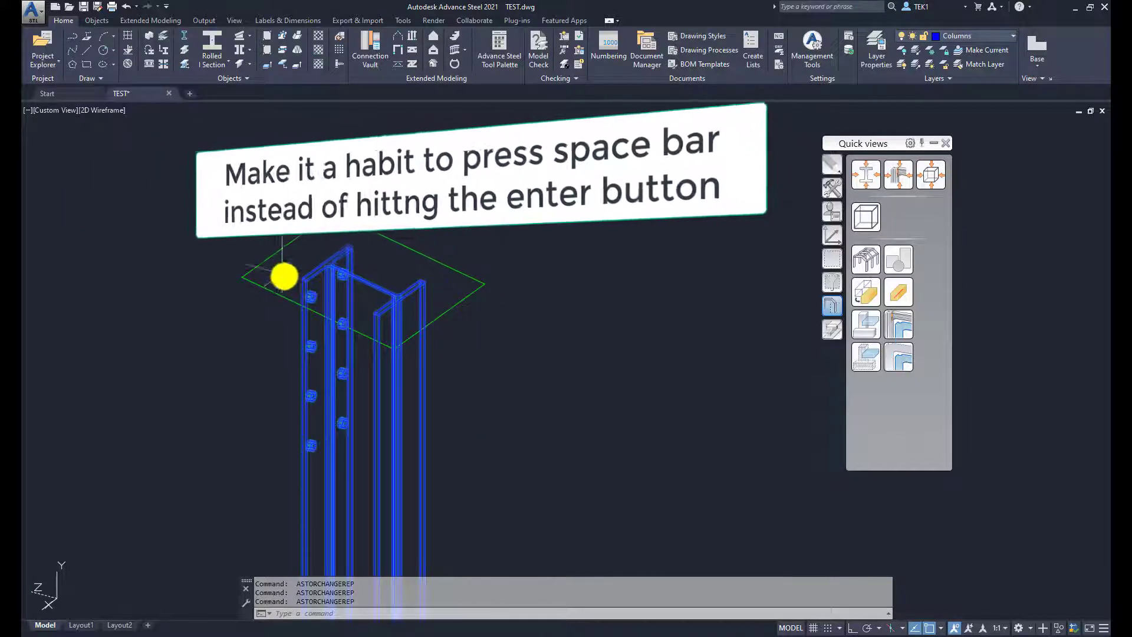
pyautogui.scroll(6, 286, 277)
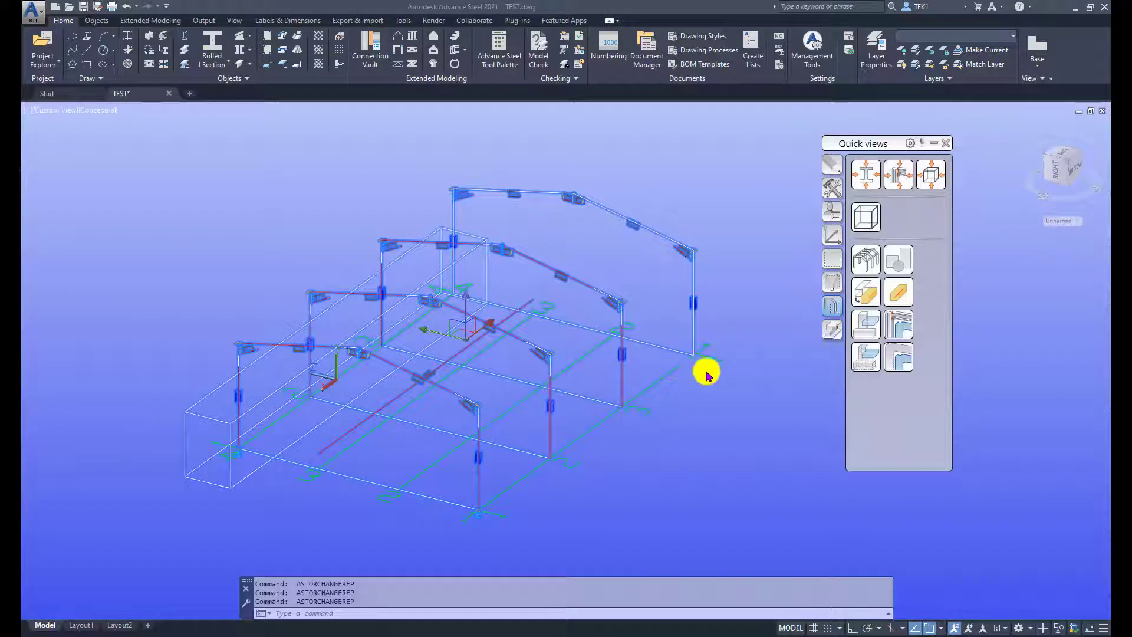
# - Select the whole portal frame model and reset all its objects to the Standard Presentation
pyautogui.click(759, 374)
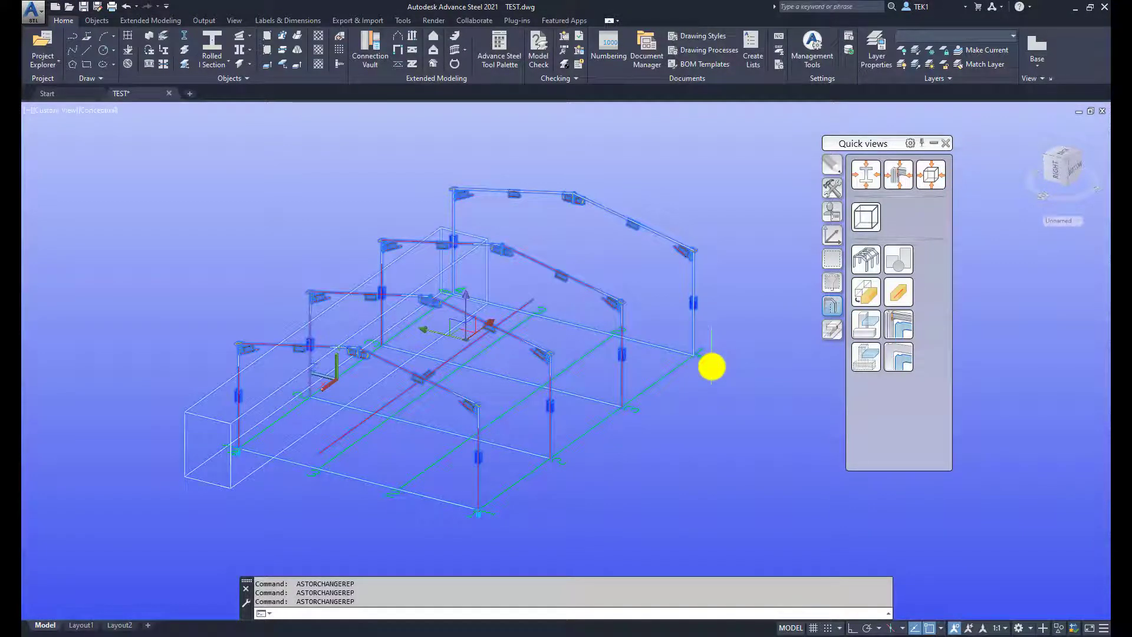
pyautogui.press('Escape')
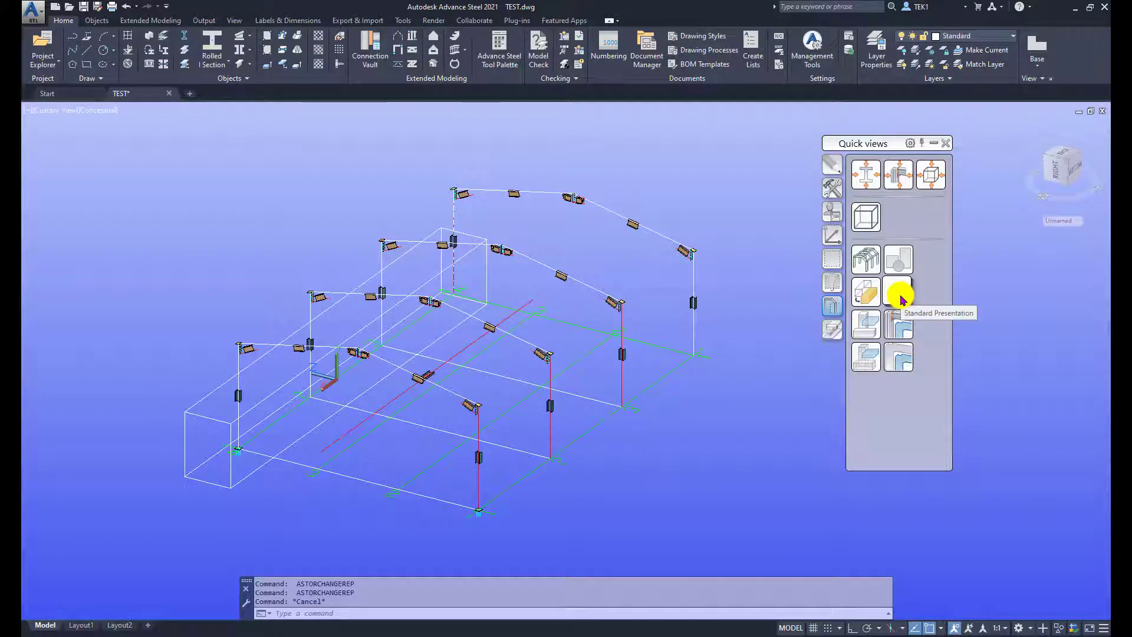
pyautogui.scroll(-4, 213, 248)
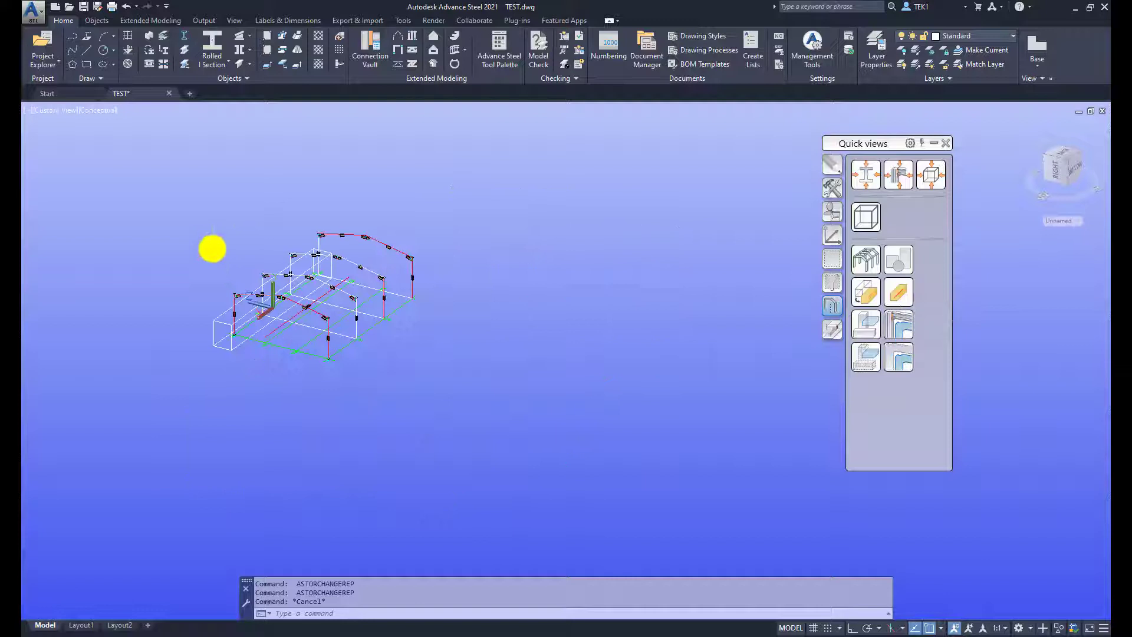
pyautogui.click(189, 187)
pyautogui.click(447, 384)
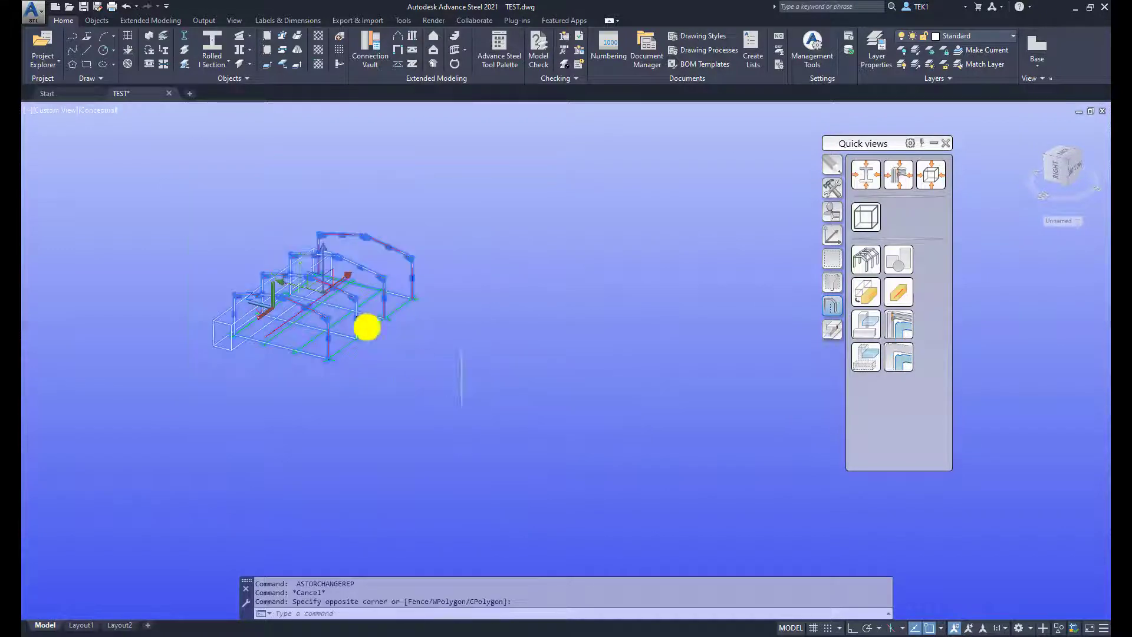
pyautogui.scroll(6, 299, 260)
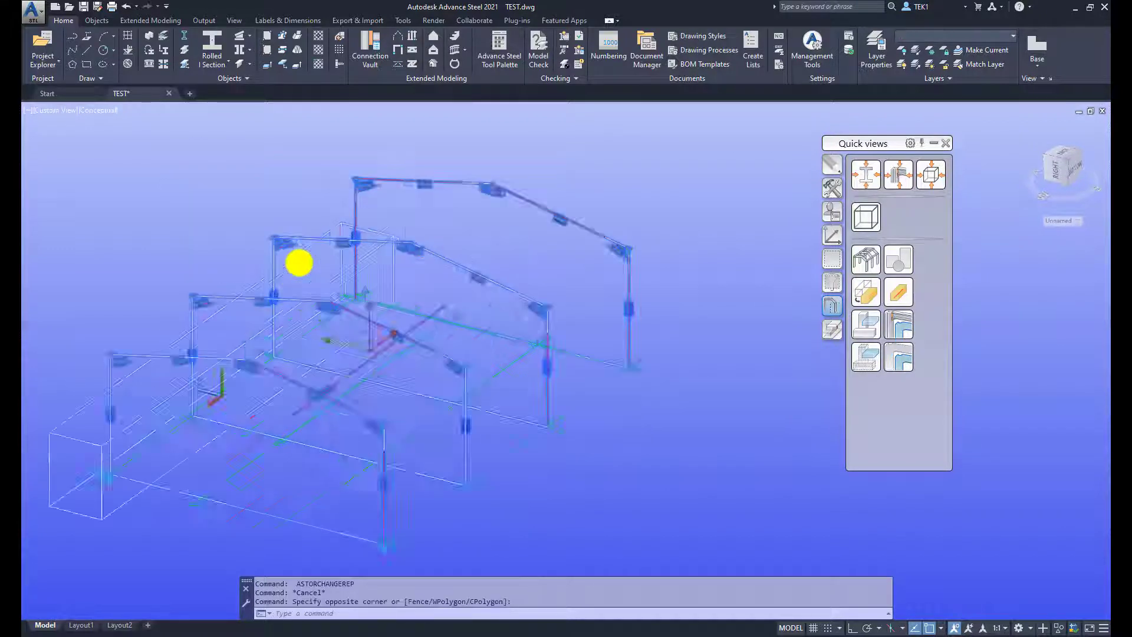
pyautogui.click(899, 292)
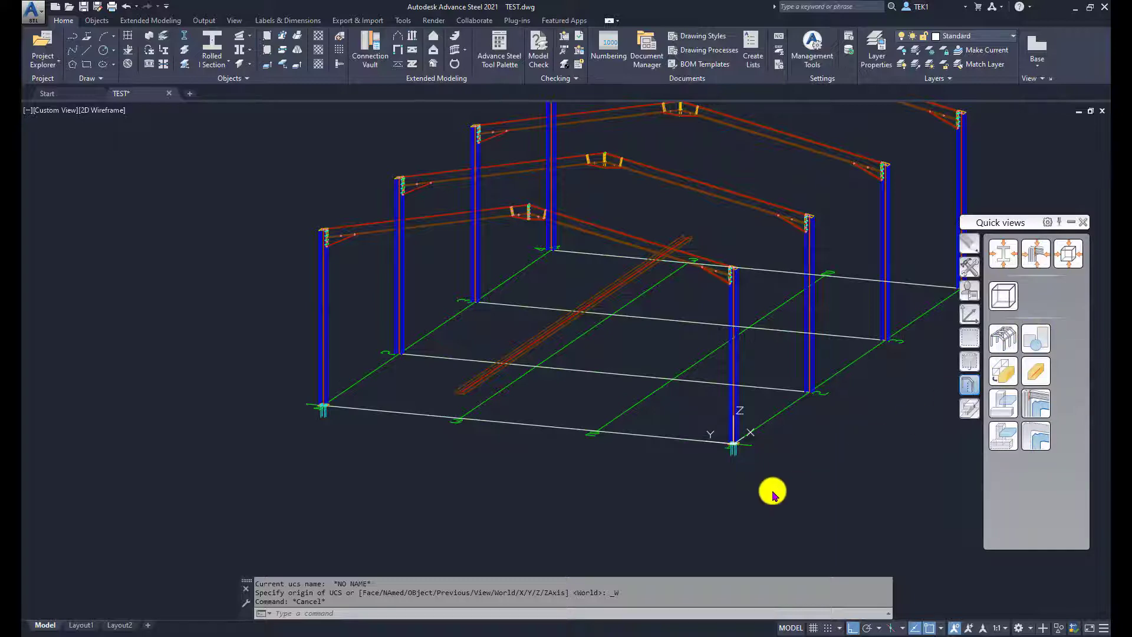
# - Toggle the 2D snaps setting off and back on
pyautogui.scroll(4, 766, 423)
pyautogui.scroll(-5, 661, 436)
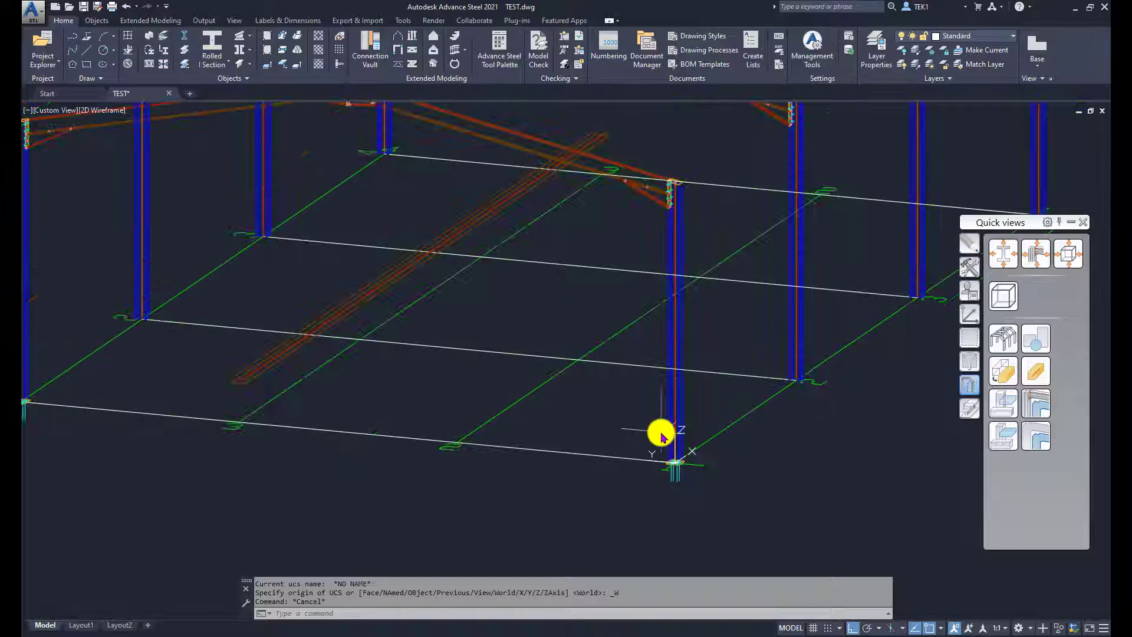
pyautogui.scroll(-2, 661, 436)
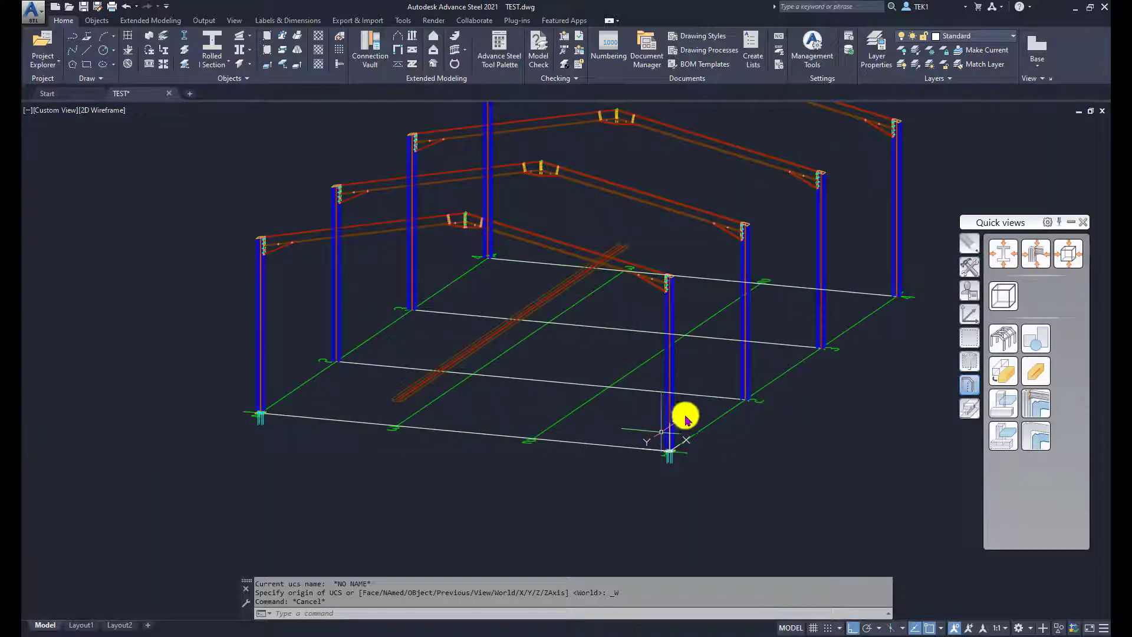
pyautogui.scroll(3, 658, 456)
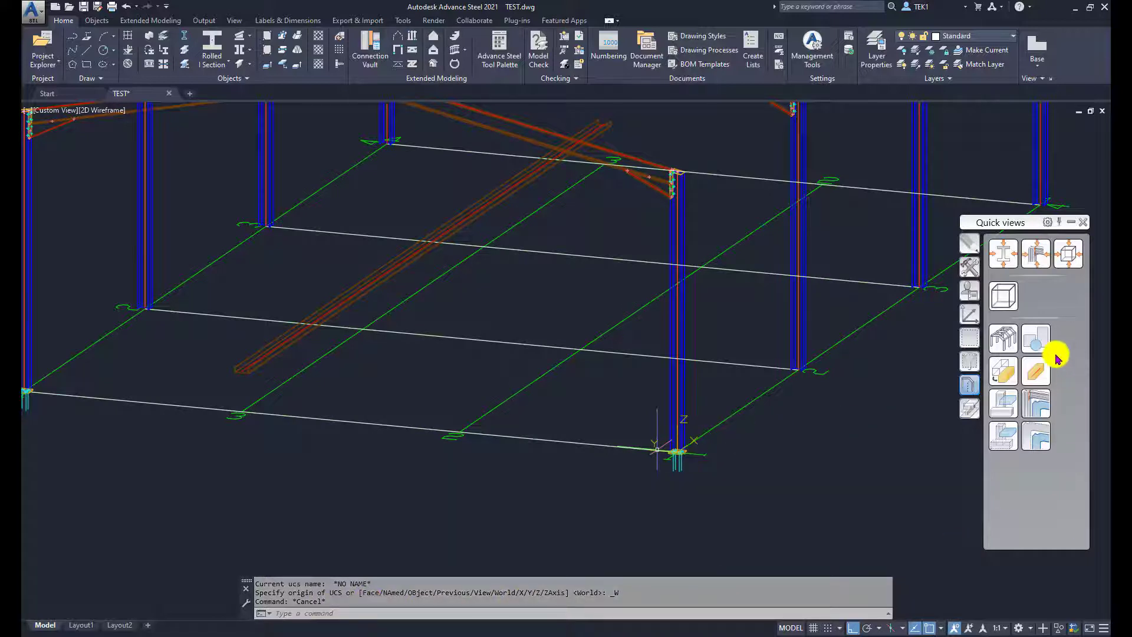
pyautogui.click(1039, 339)
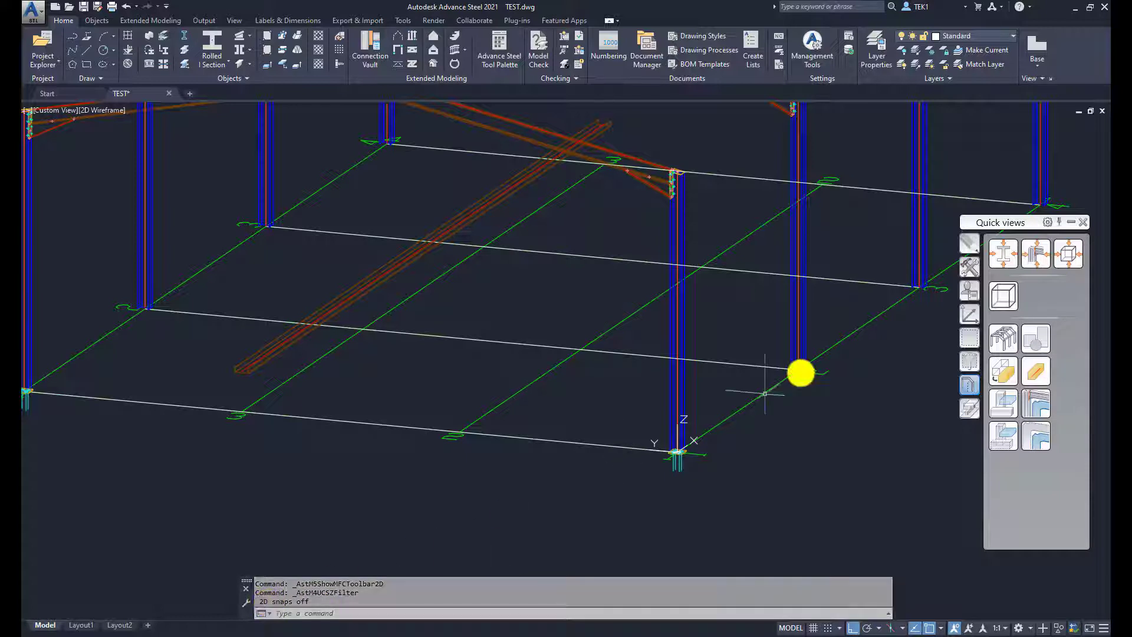
pyautogui.click(1037, 341)
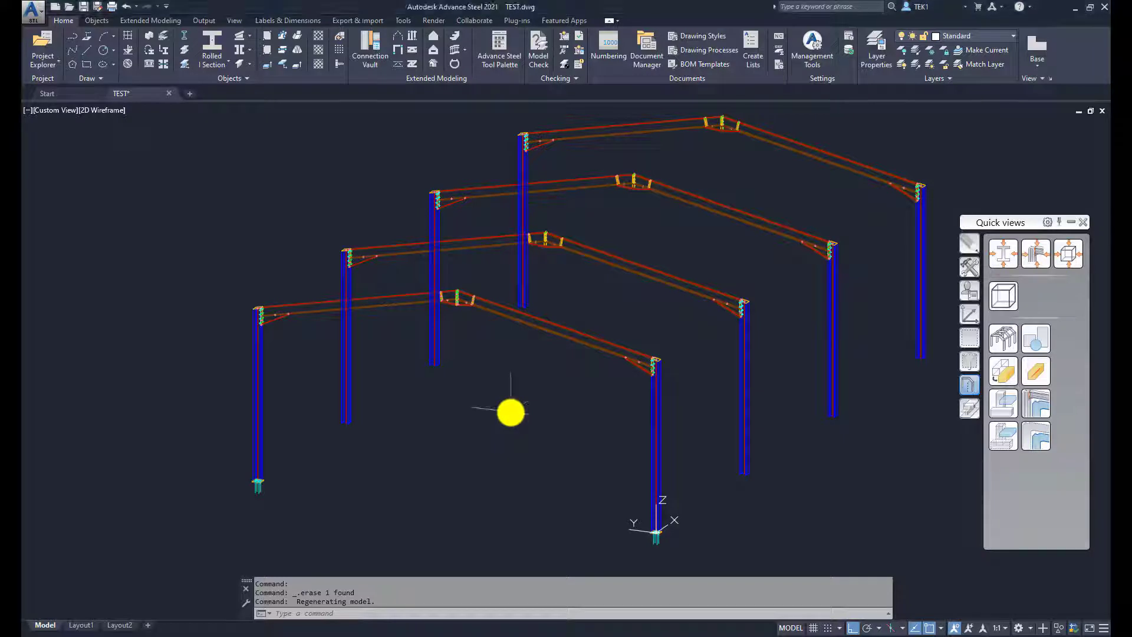
# - Draw a chain of connected lines between the frames with 2D snaps active and Ortho off, checking it from several angles
pyautogui.write('L')
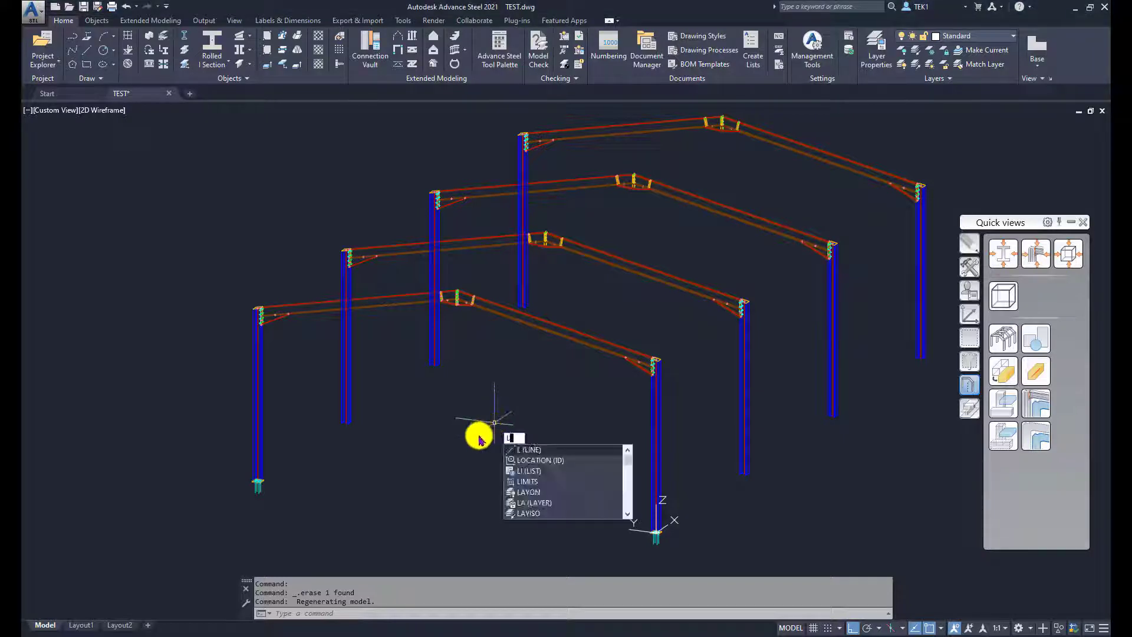
pyautogui.press('Return')
pyautogui.click(468, 436)
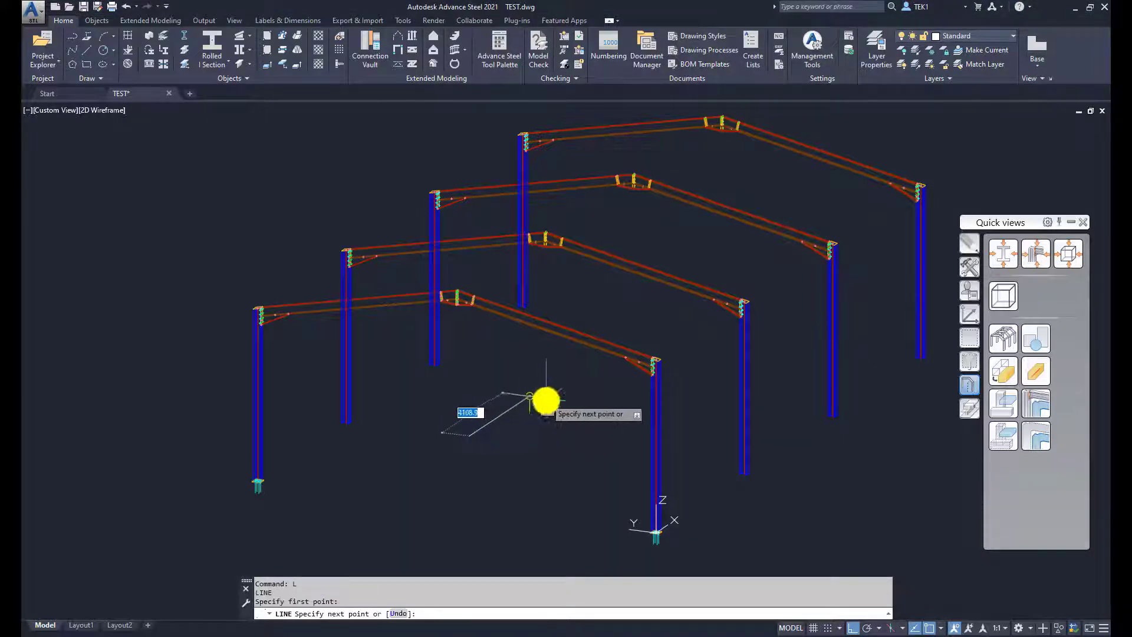
pyautogui.click(850, 628)
pyautogui.click(559, 415)
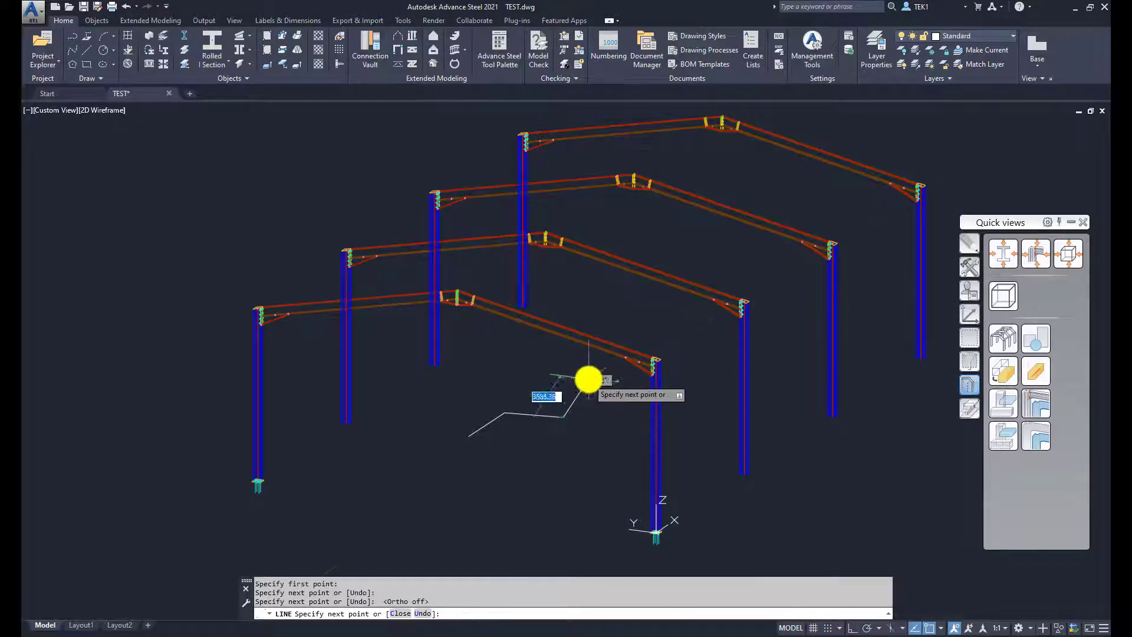
pyautogui.keyDown('shift'); pyautogui.moveTo(570, 413); pyautogui.dragTo(602, 414, button='middle'); pyautogui.keyUp('shift')
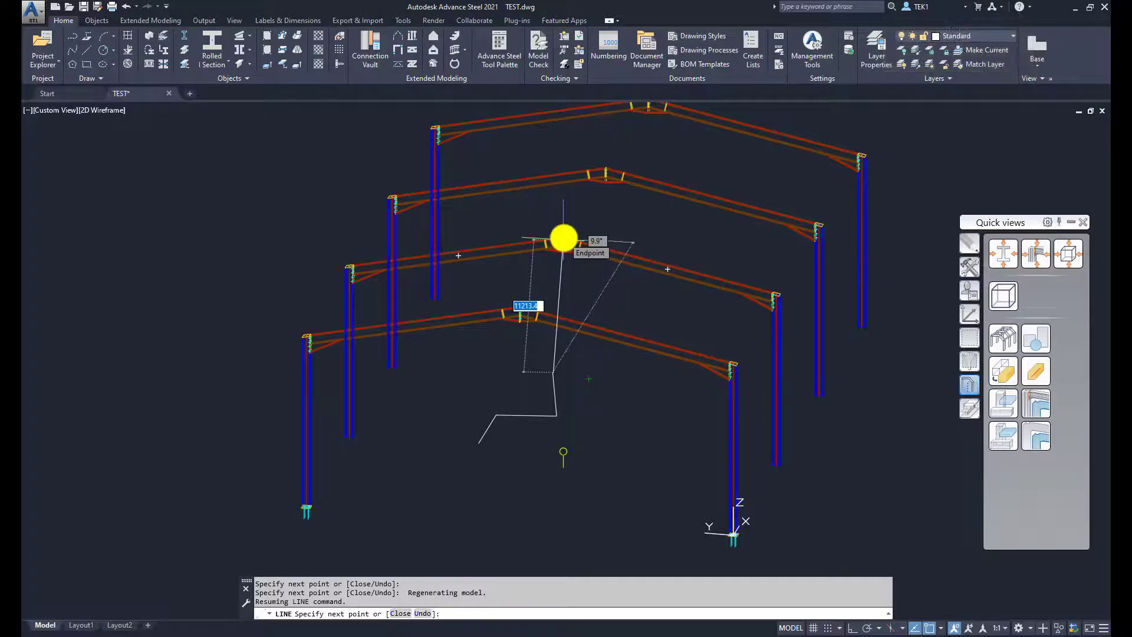
pyautogui.click(655, 367)
pyautogui.keyDown('shift'); pyautogui.moveTo(655, 383); pyautogui.dragTo(481, 402, button='middle'); pyautogui.keyUp('shift')
pyautogui.moveTo(777, 261); pyautogui.dragTo(726, 268, button='middle')
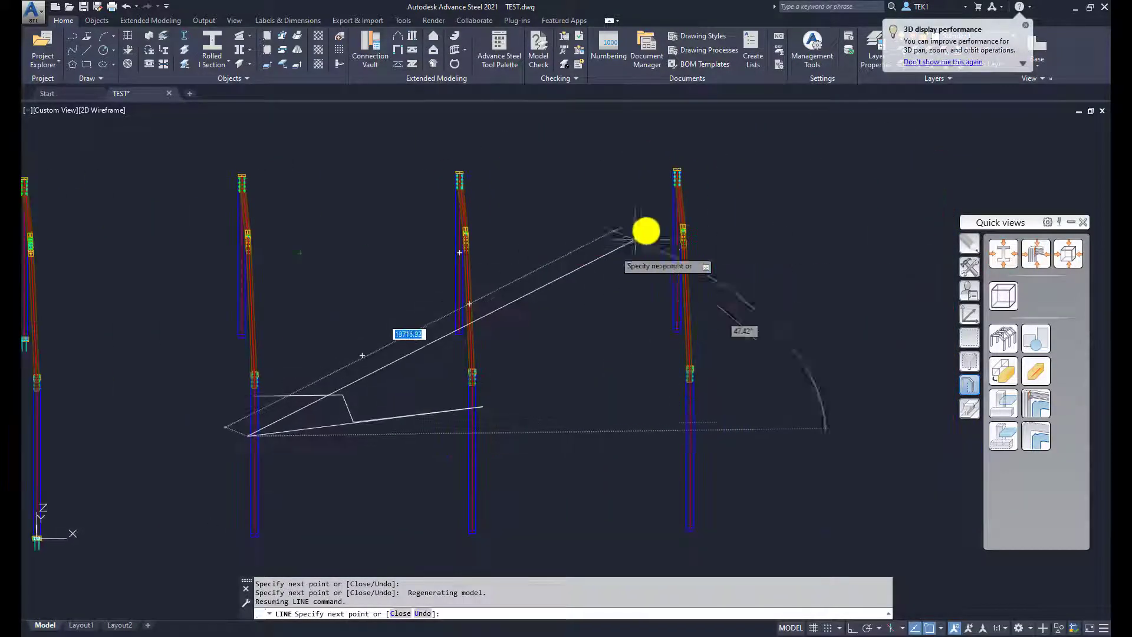
pyautogui.keyDown('shift'); pyautogui.moveTo(680, 232); pyautogui.dragTo(750, 252, button='middle'); pyautogui.keyUp('shift')
pyautogui.press('Return')
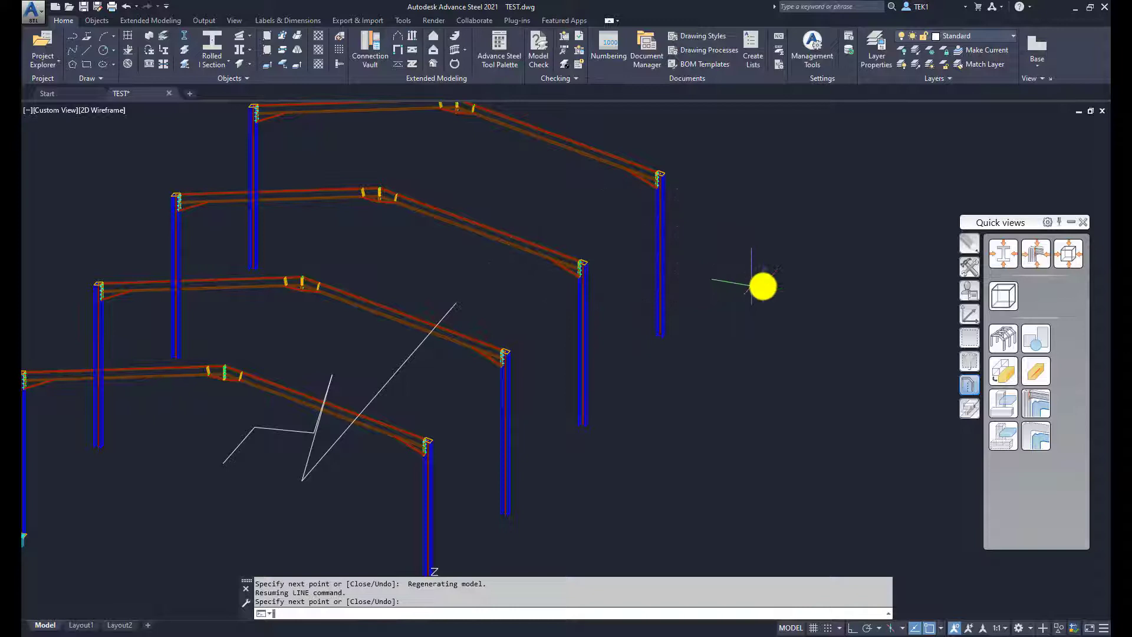
# - Turn off 2D snaps and draw connected lines through the first and second frames' ridges and the third and last frames' right eaves
pyautogui.click(1039, 345)
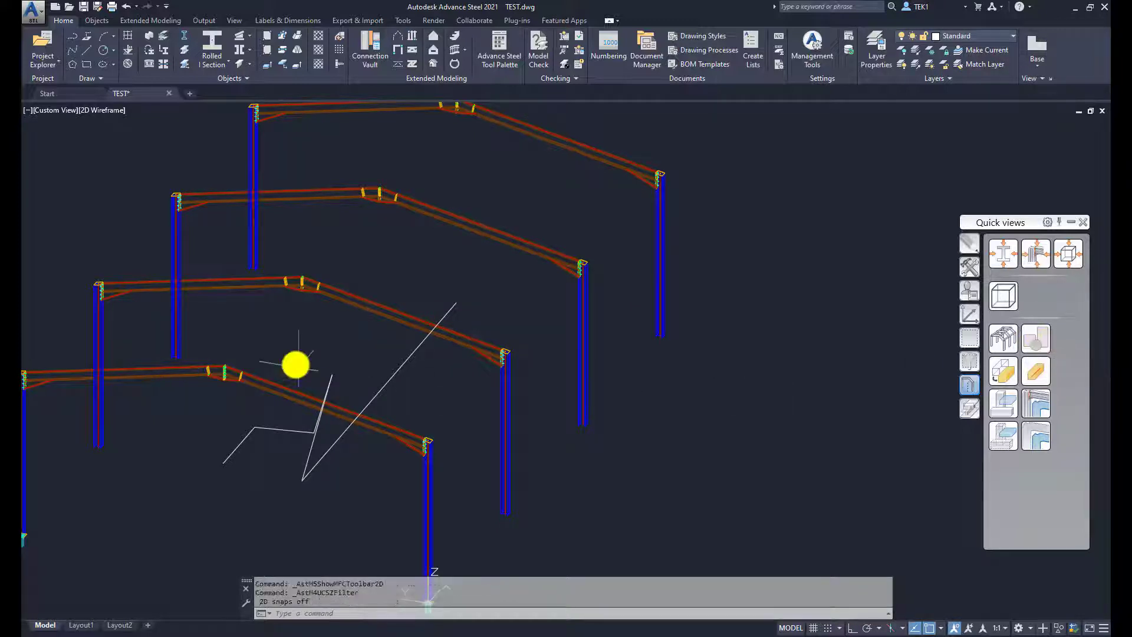
pyautogui.write('L')
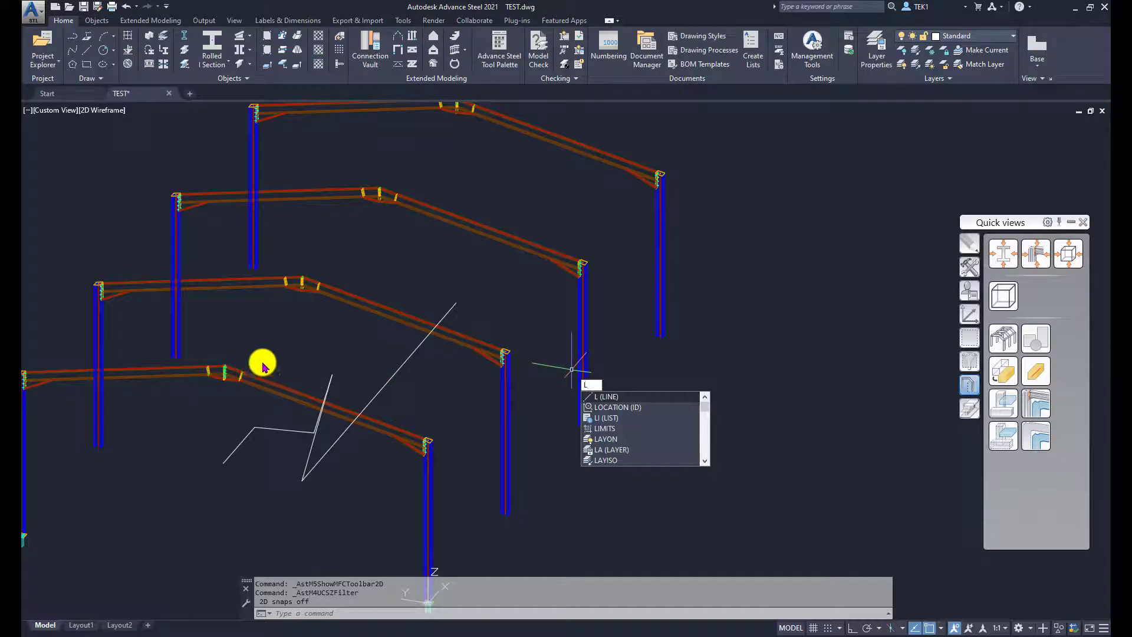
pyautogui.press('Return')
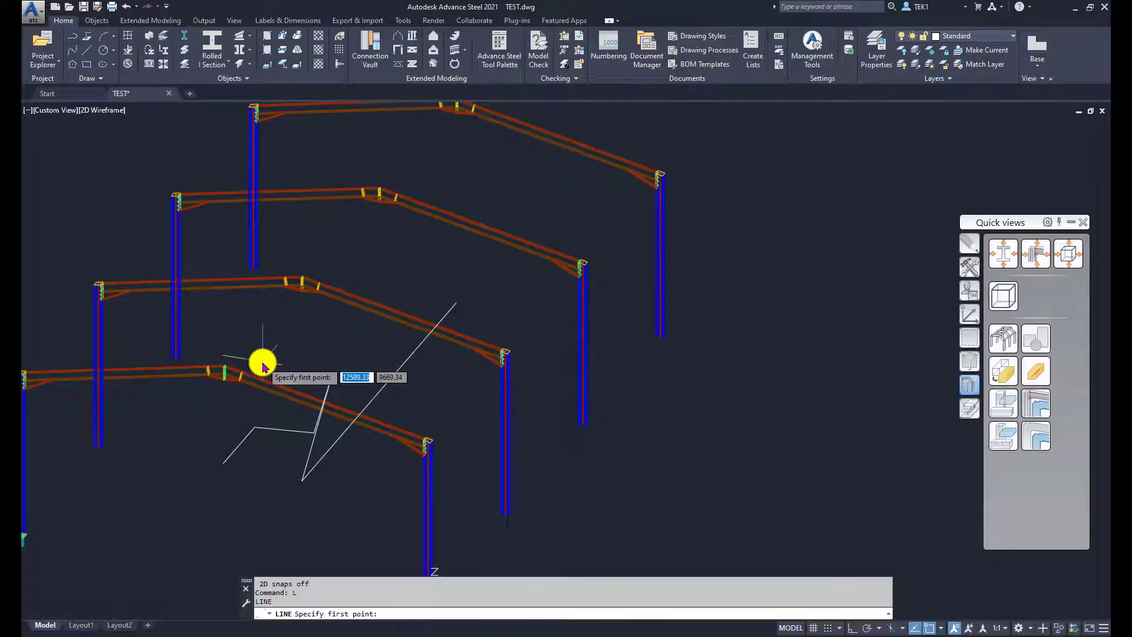
pyautogui.click(226, 368)
pyautogui.click(302, 282)
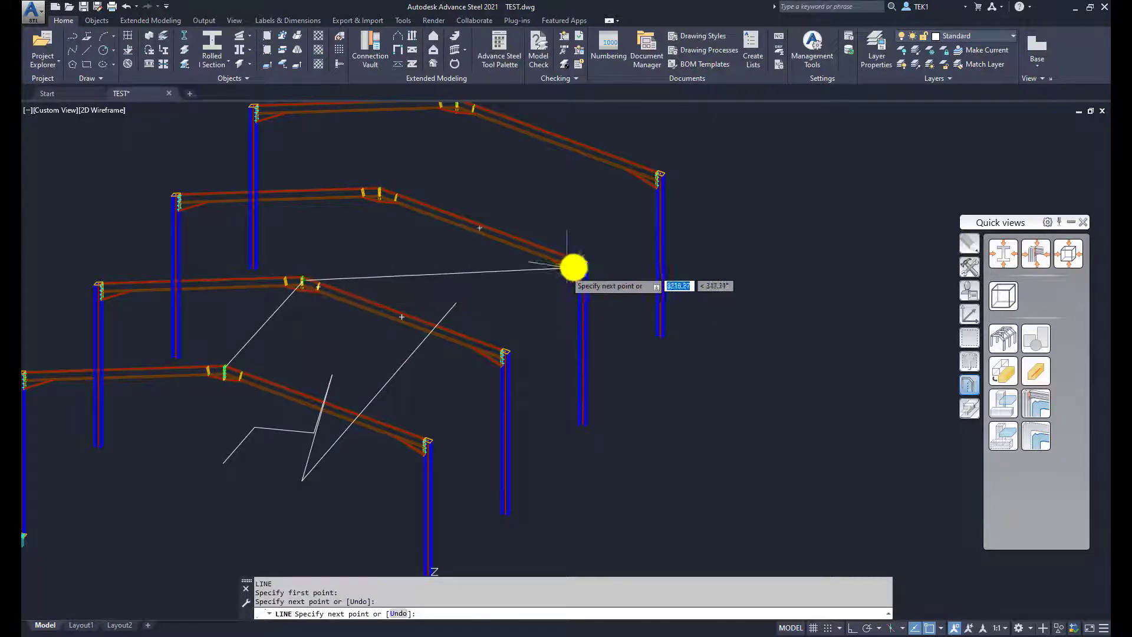
pyautogui.click(585, 263)
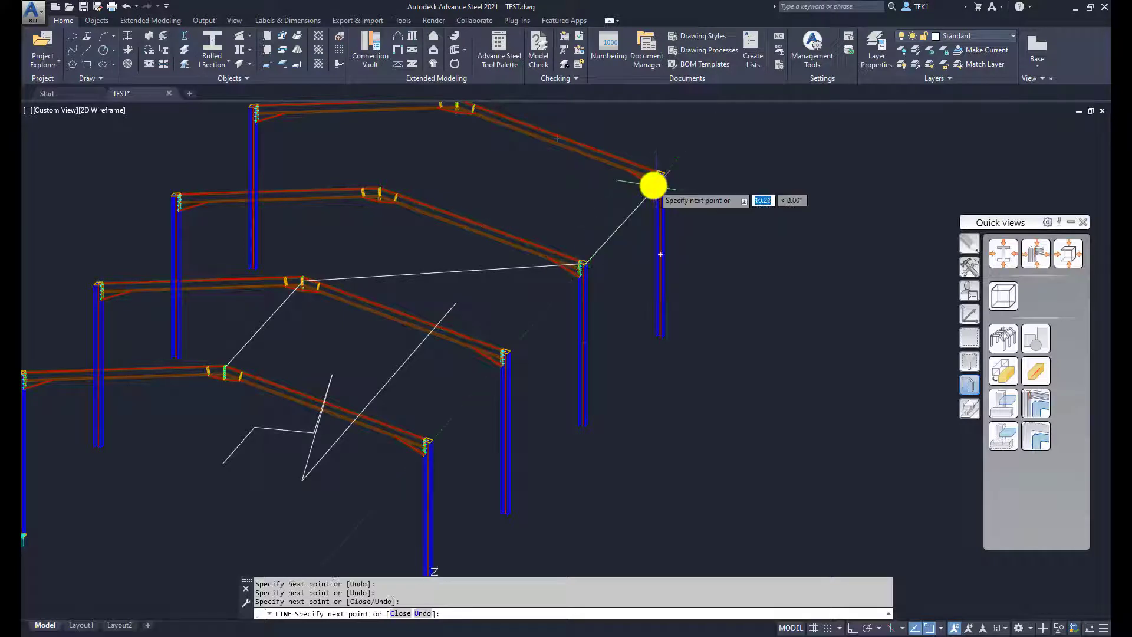
pyautogui.click(655, 187)
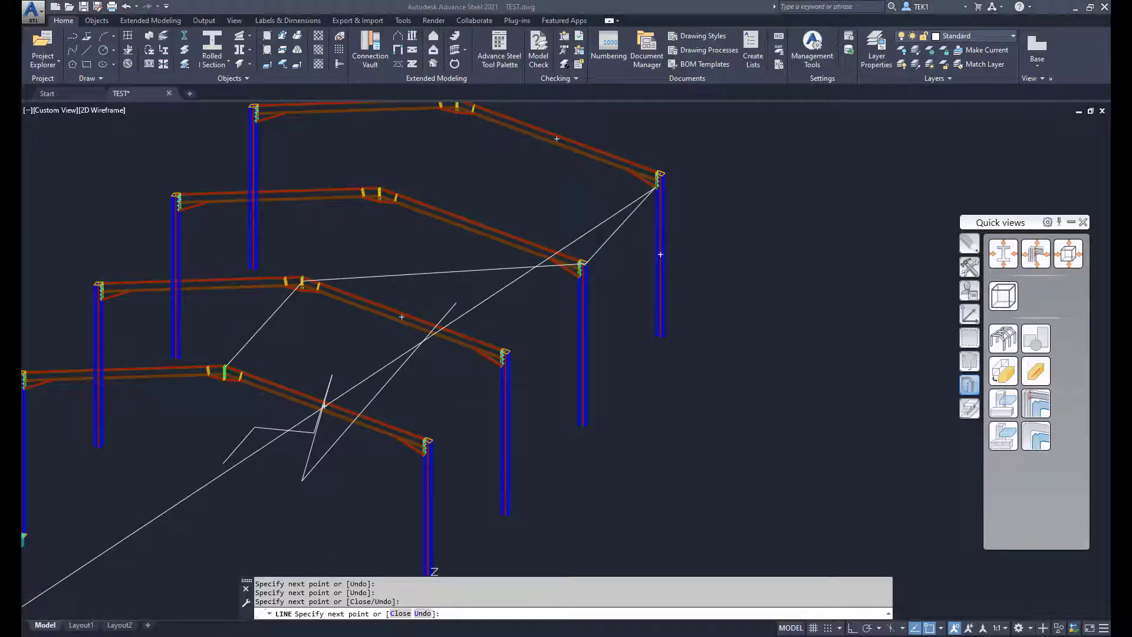
pyautogui.press('Escape')
# - Move the UCS origin 400 up along Z from the front corner column's base plate, with Ortho on
pyautogui.scroll(-3, 480, 422)
pyautogui.scroll(3, 565, 428)
pyautogui.scroll(5, 564, 428)
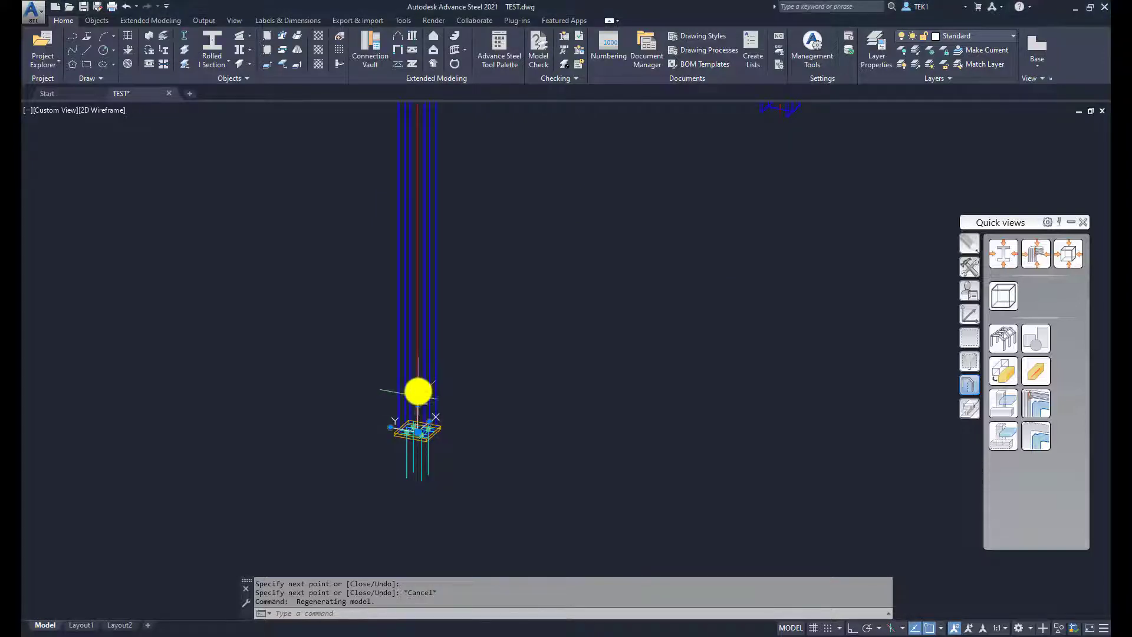
pyautogui.press('Escape')
pyautogui.press('Escape')
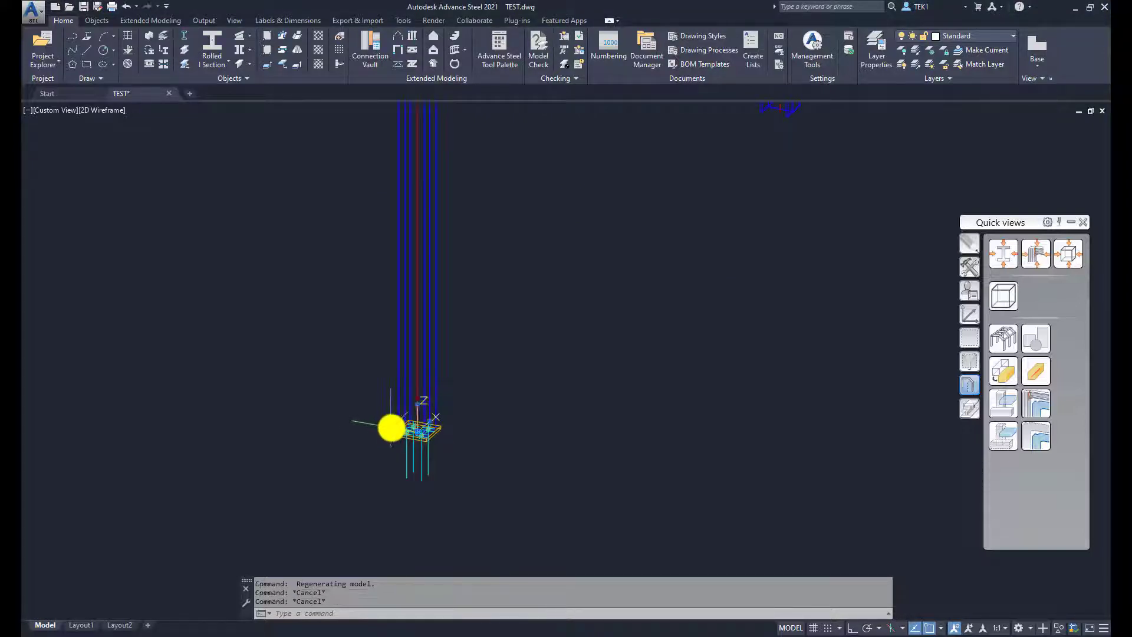
pyautogui.click(417, 436)
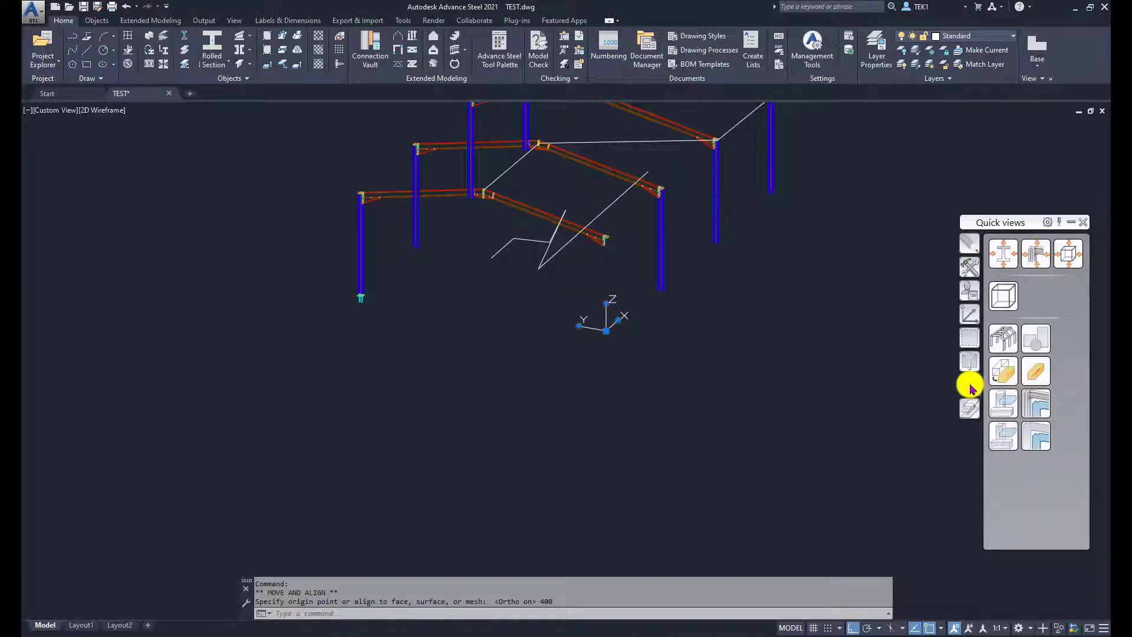
# - Turn on 2D snaps and draw a chain of connected lines in the raised UCS plane, checking it from several angles
pyautogui.click(1038, 335)
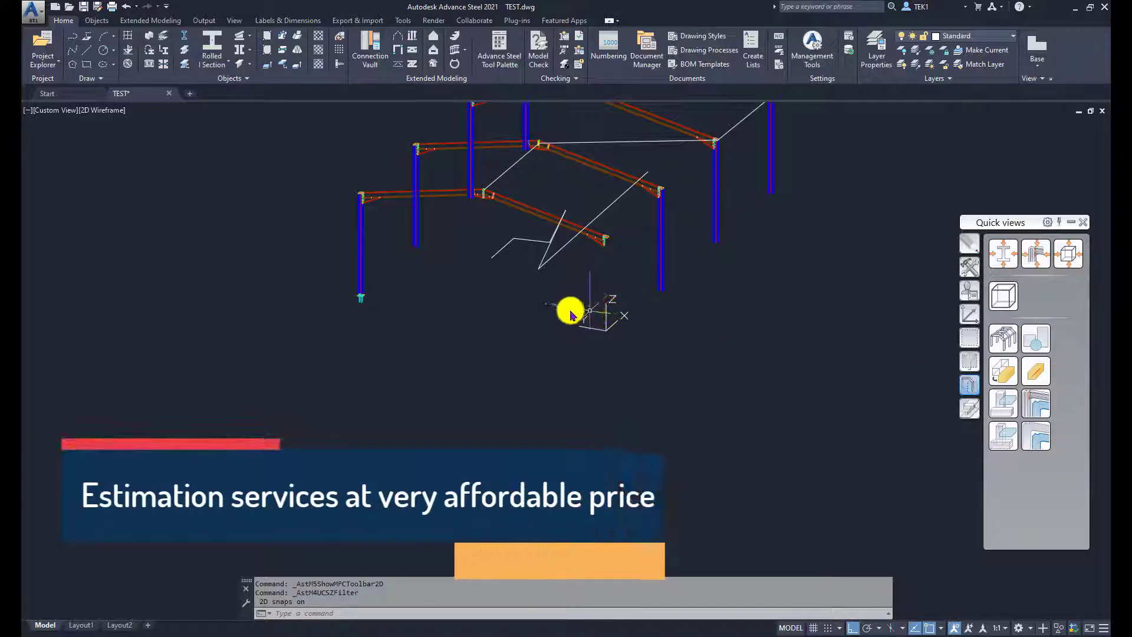
pyautogui.write('L')
pyautogui.press('Return')
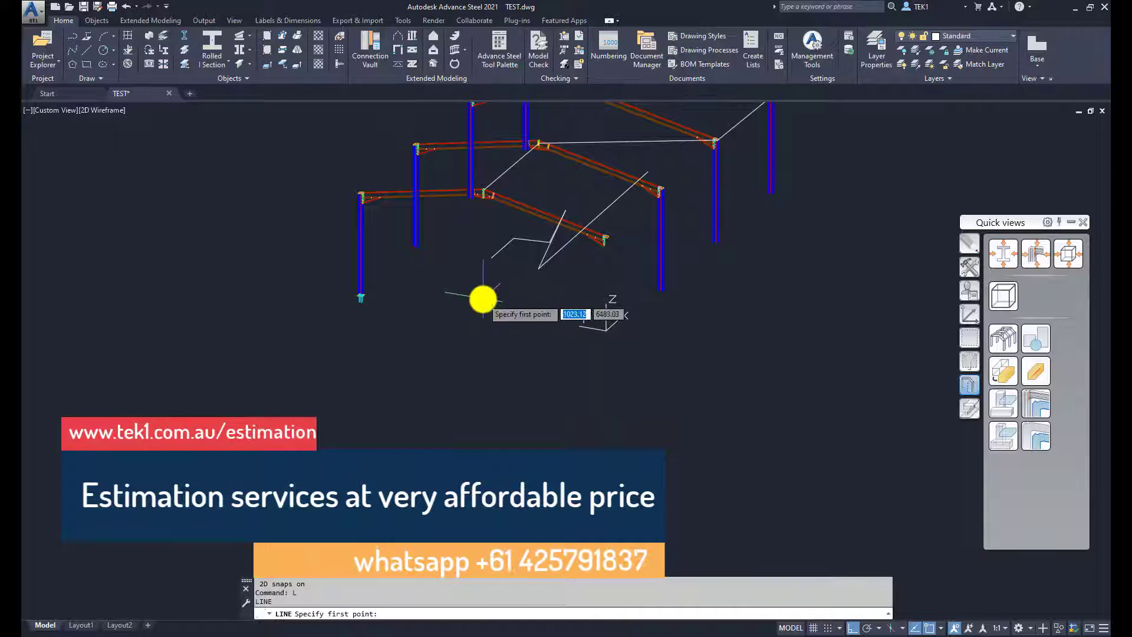
pyautogui.click(483, 299)
pyautogui.keyDown('shift'); pyautogui.moveTo(540, 280); pyautogui.dragTo(556, 239, button='middle'); pyautogui.keyUp('shift')
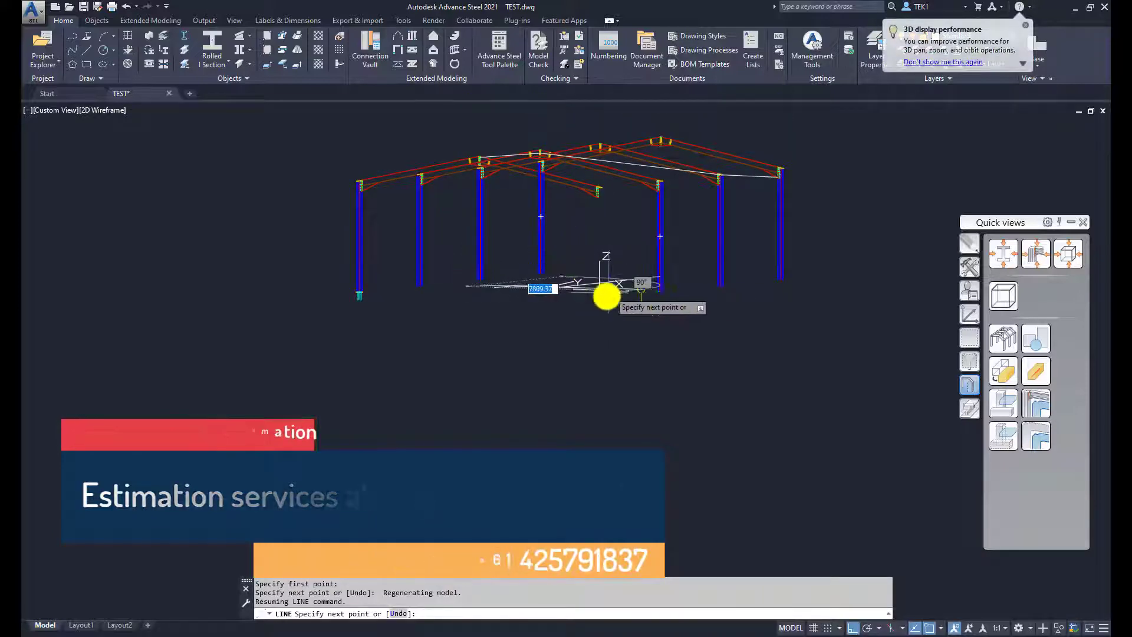
pyautogui.click(480, 308)
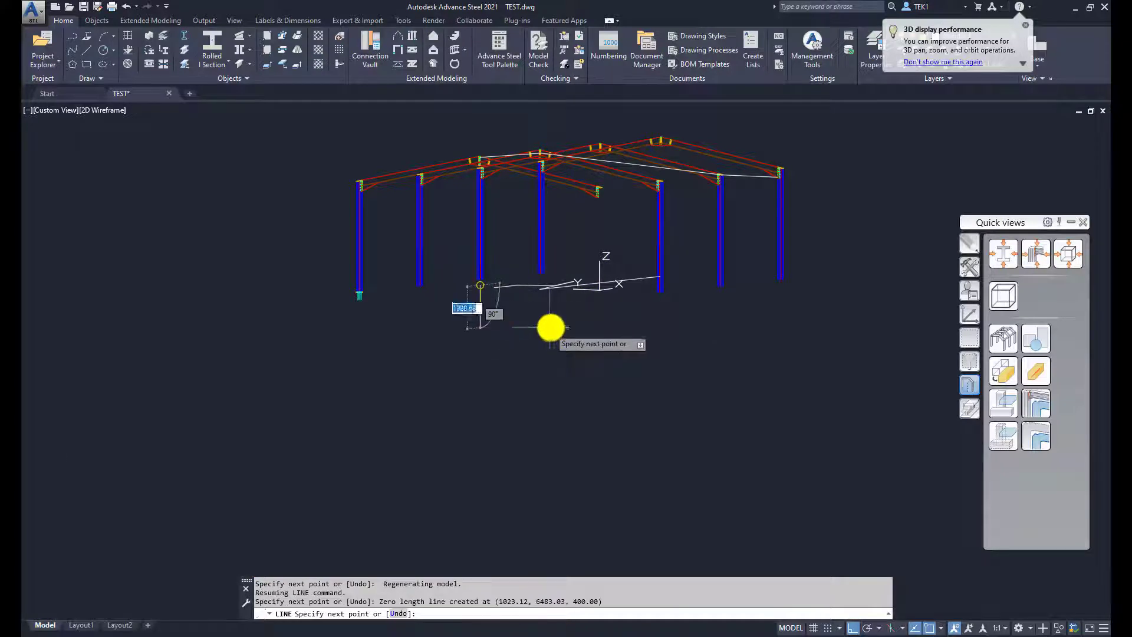
pyautogui.click(837, 232)
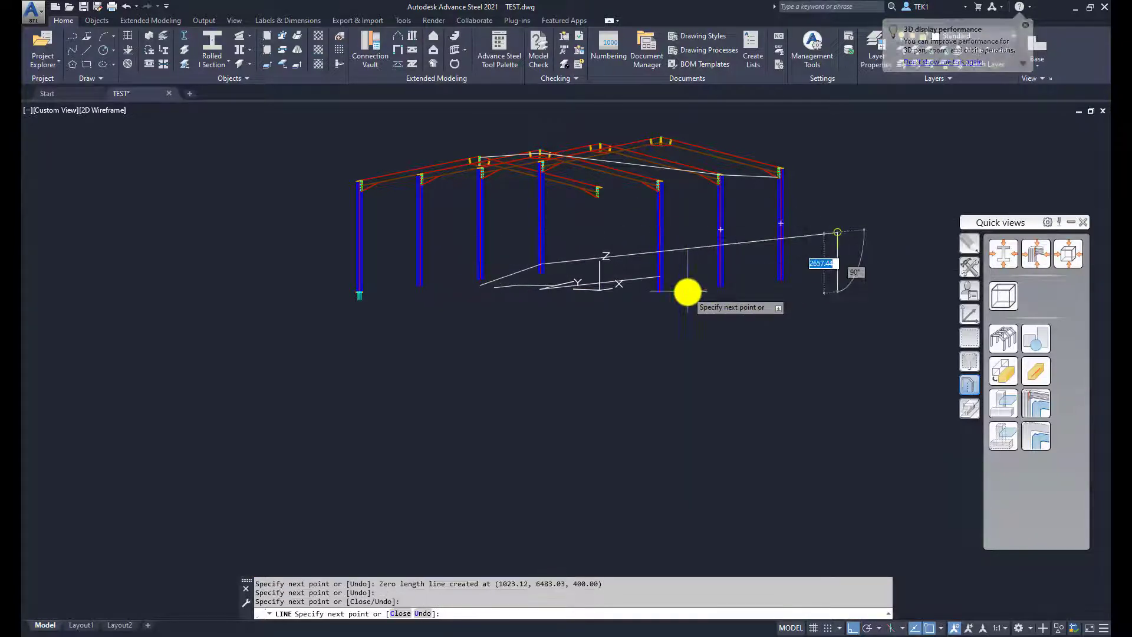
pyautogui.click(652, 291)
pyautogui.click(643, 303)
pyautogui.click(637, 324)
pyautogui.moveTo(637, 324)
pyautogui.keyDown('shift'); pyautogui.mouseDown(button='middle')
pyautogui.moveTo(710, 304)
pyautogui.moveTo(717, 318)
pyautogui.moveTo(708, 306)
pyautogui.moveTo(702, 323)
pyautogui.moveTo(649, 313)
pyautogui.mouseUp(button='middle'); pyautogui.keyUp('shift')
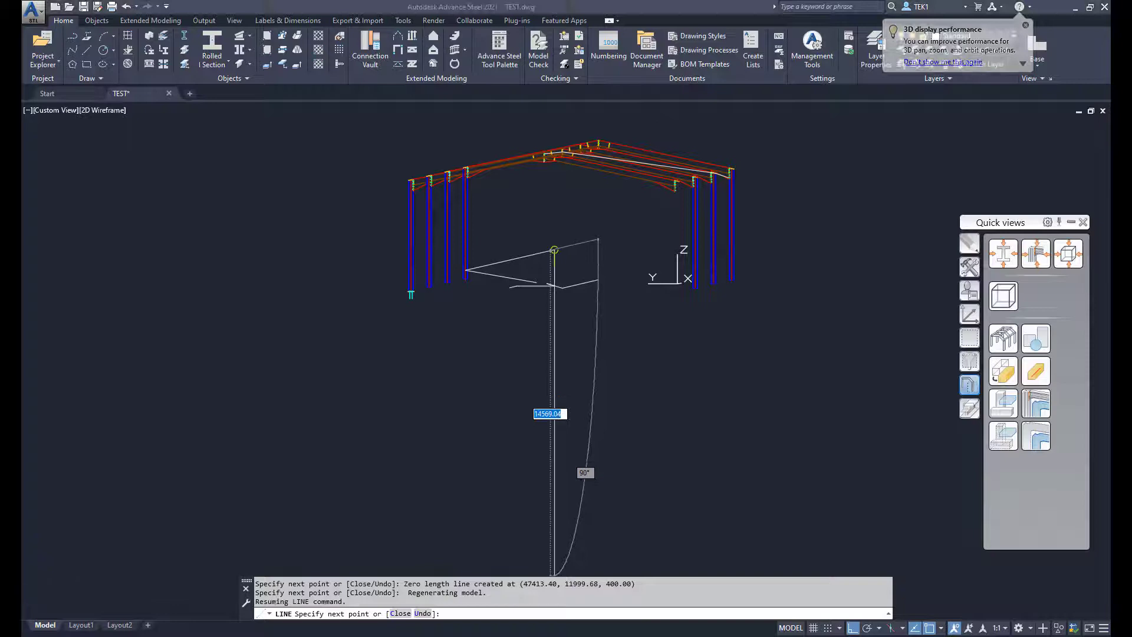
pyautogui.press('Escape')
pyautogui.press('Escape')
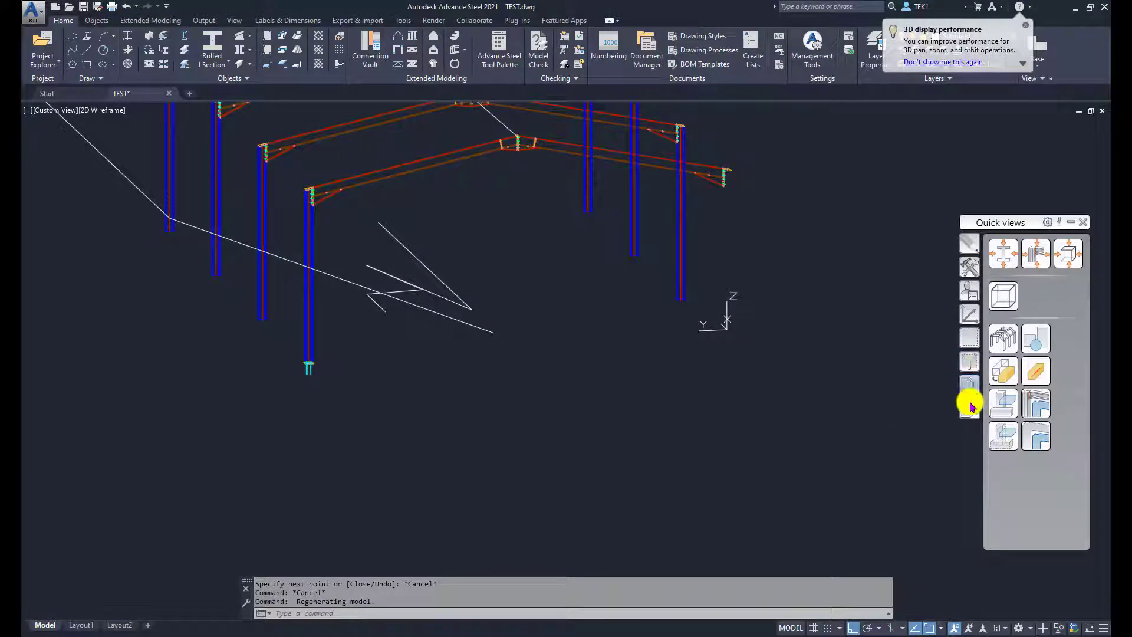
# - Rotate the UCS about its X axis so that the Y axis points vertically upward
pyautogui.click(970, 318)
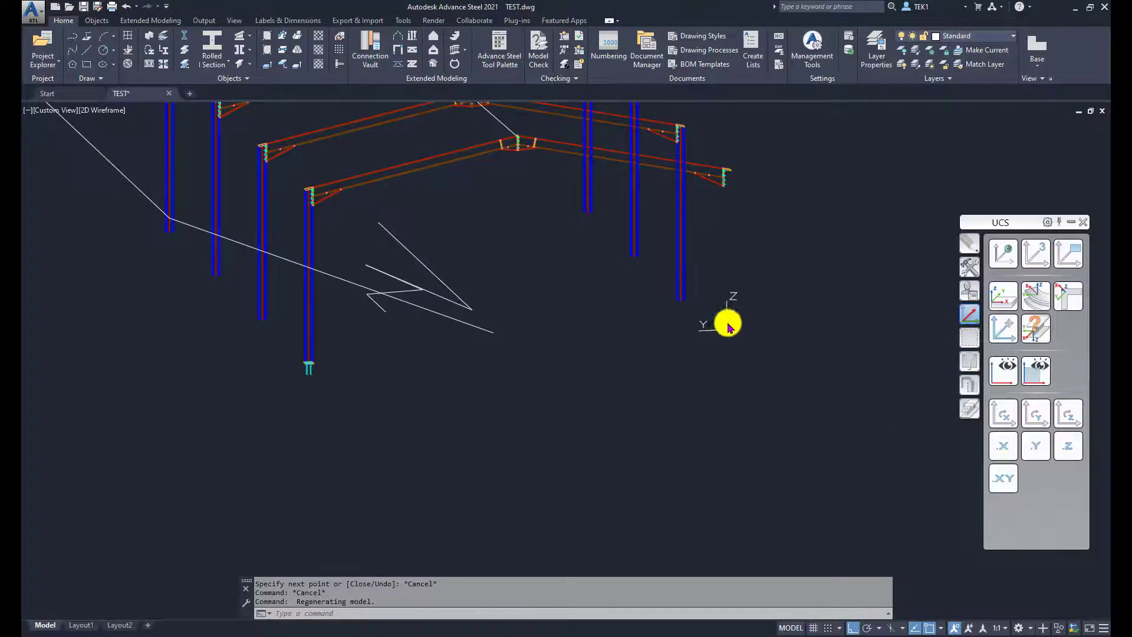
pyautogui.click(1005, 420)
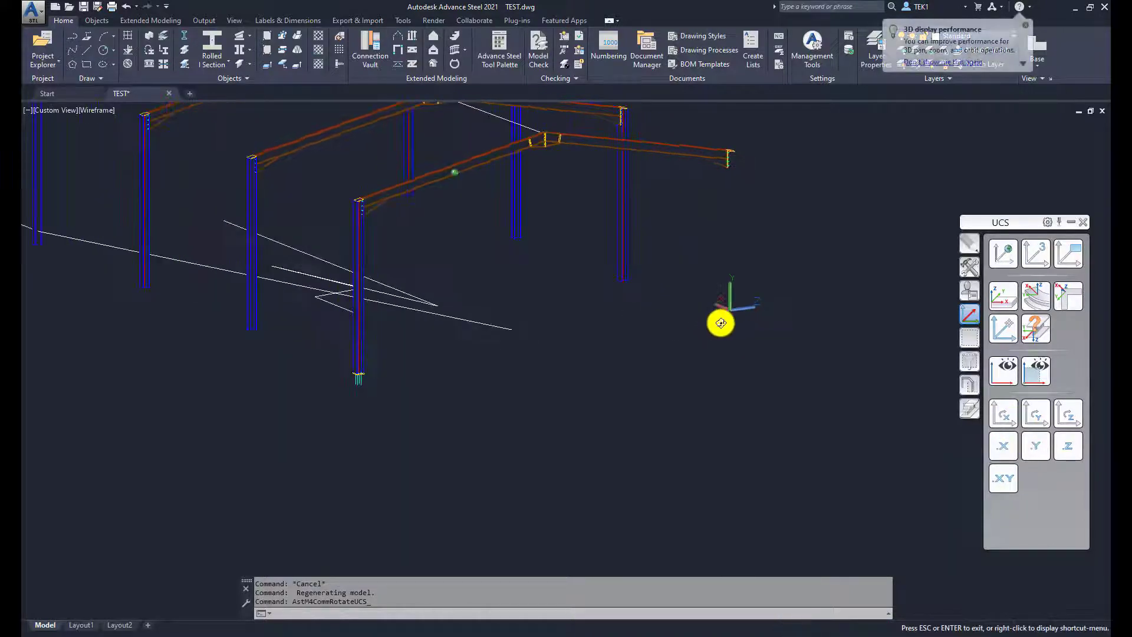
pyautogui.keyDown('shift'); pyautogui.moveTo(721, 323); pyautogui.dragTo(719, 320, button='middle'); pyautogui.keyUp('shift')
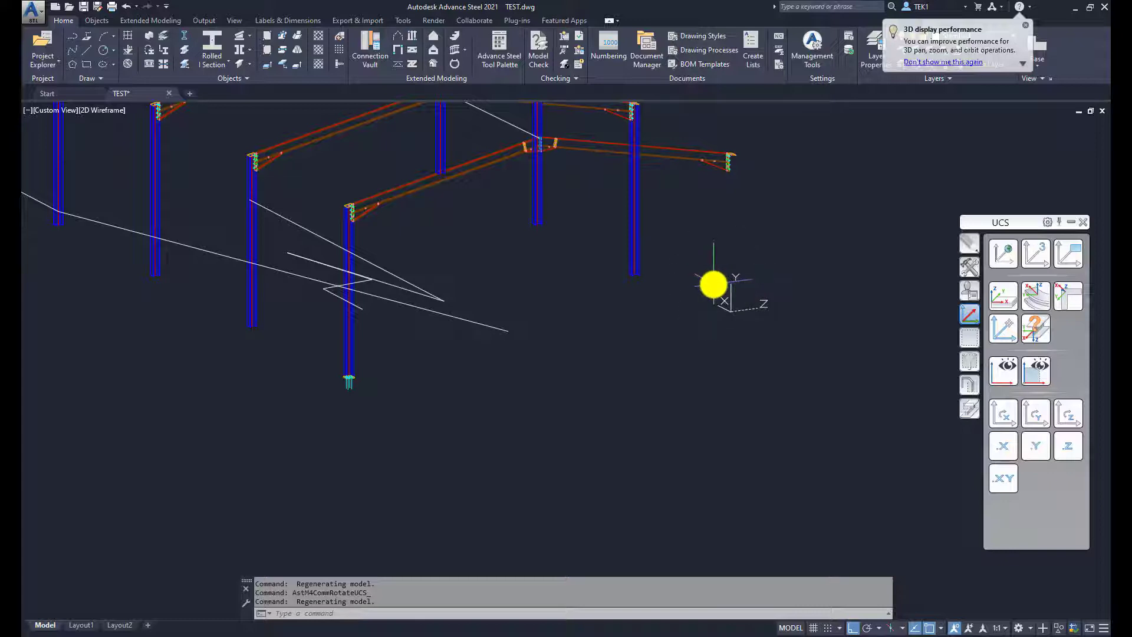
# - Draw a chain of connected lines in the rotated UCS plane, turning Ortho off after the first segment and continuing to the front frame's eaves
pyautogui.moveTo(689, 301); pyautogui.dragTo(727, 319, button='middle')
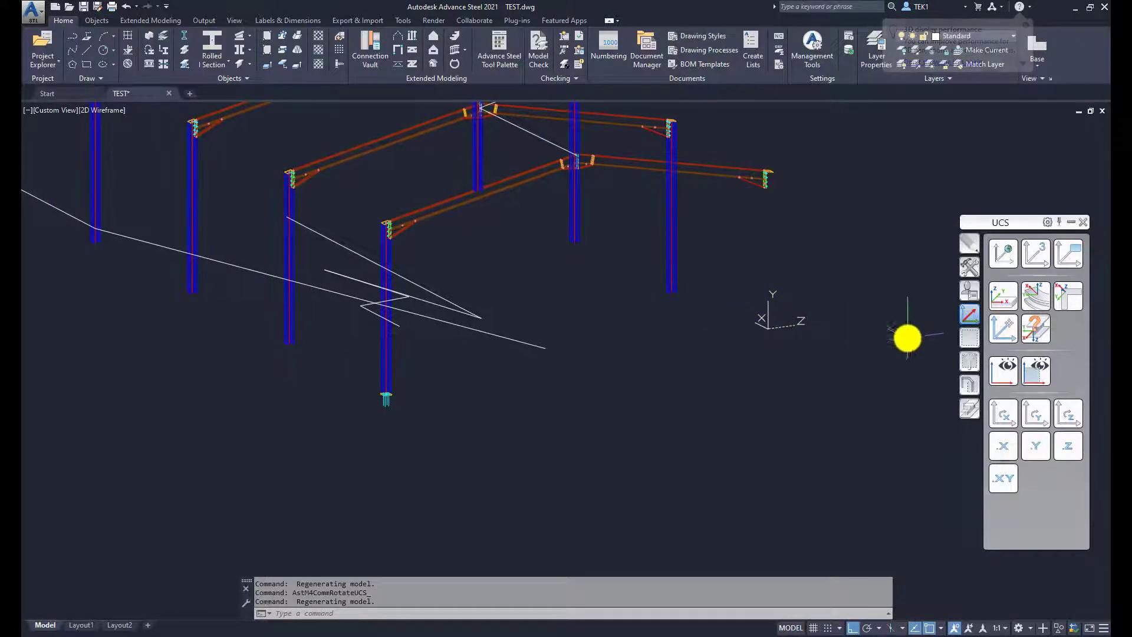
pyautogui.click(643, 373)
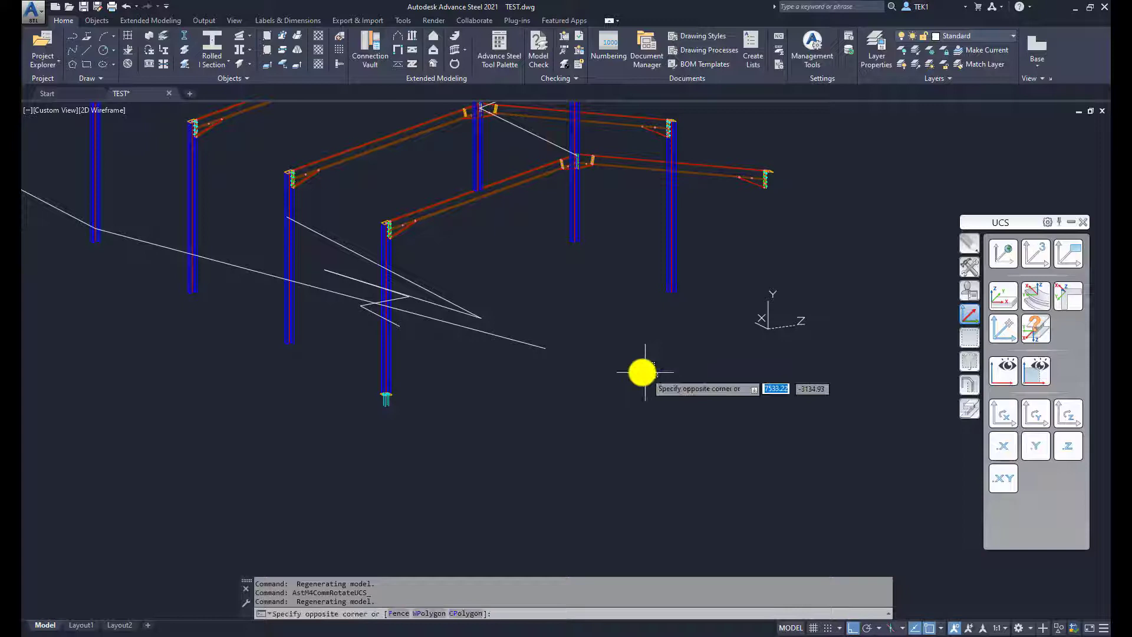
pyautogui.press('Return')
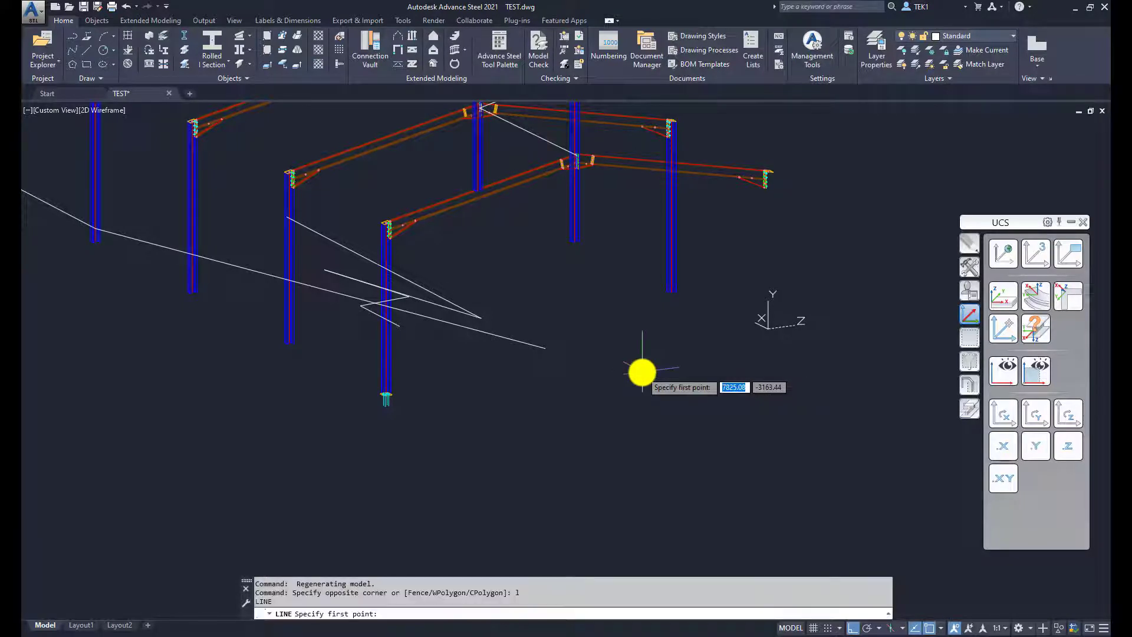
pyautogui.click(534, 261)
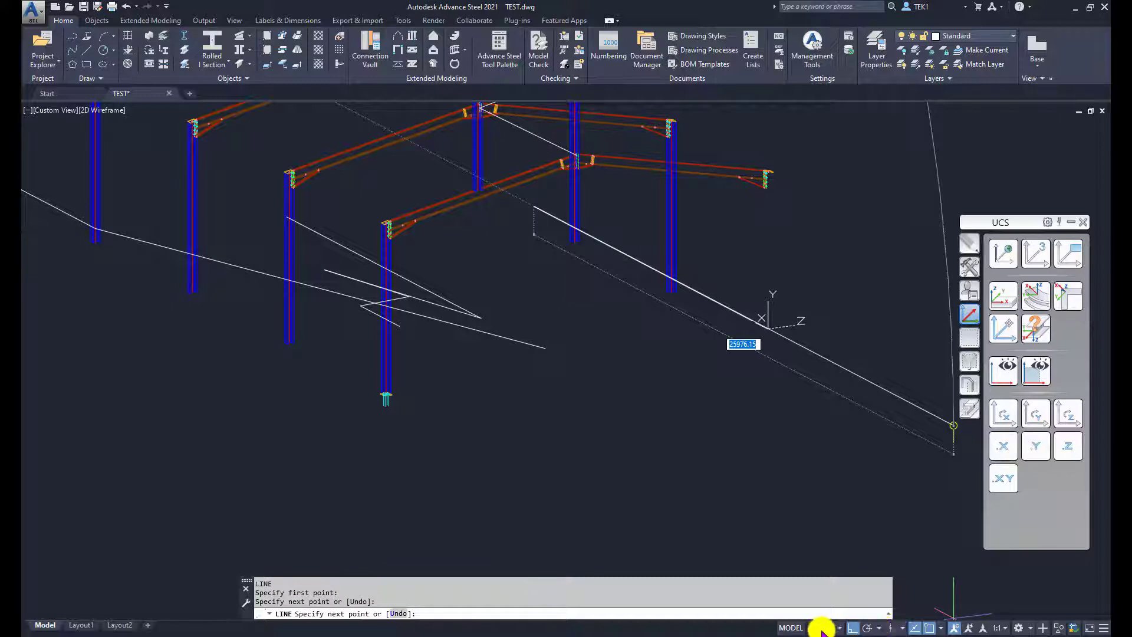
pyautogui.click(855, 628)
pyautogui.click(719, 245)
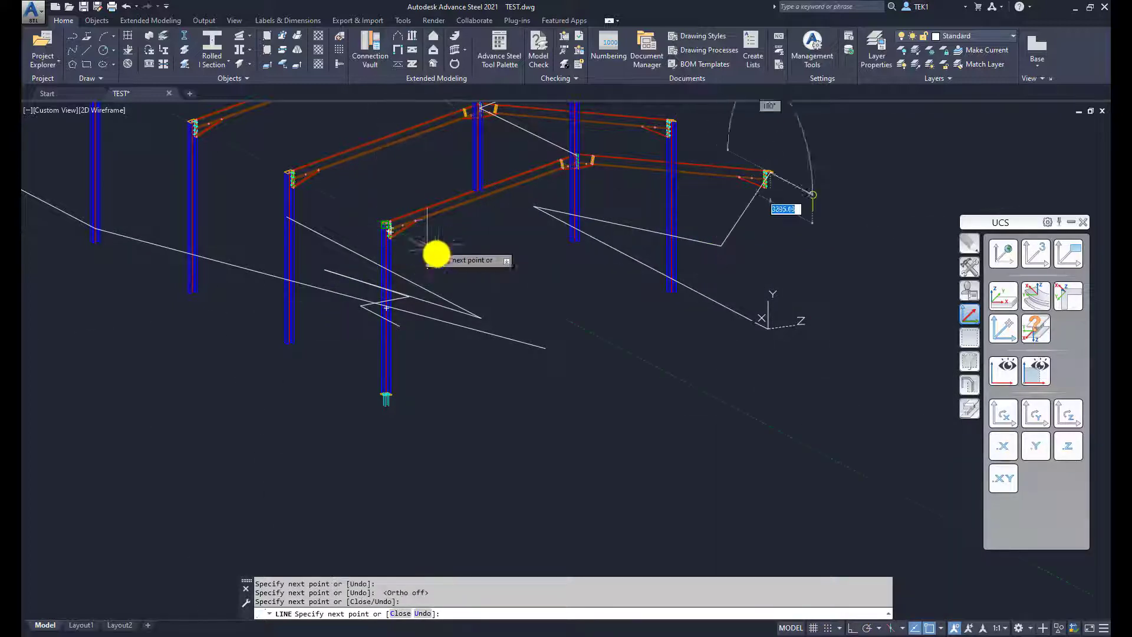
pyautogui.moveTo(435, 253)
pyautogui.mouseDown(button='middle')
pyautogui.moveTo(476, 381)
pyautogui.moveTo(582, 331)
pyautogui.moveTo(663, 390)
pyautogui.moveTo(860, 359)
pyautogui.moveTo(713, 382)
pyautogui.mouseUp(button='middle')
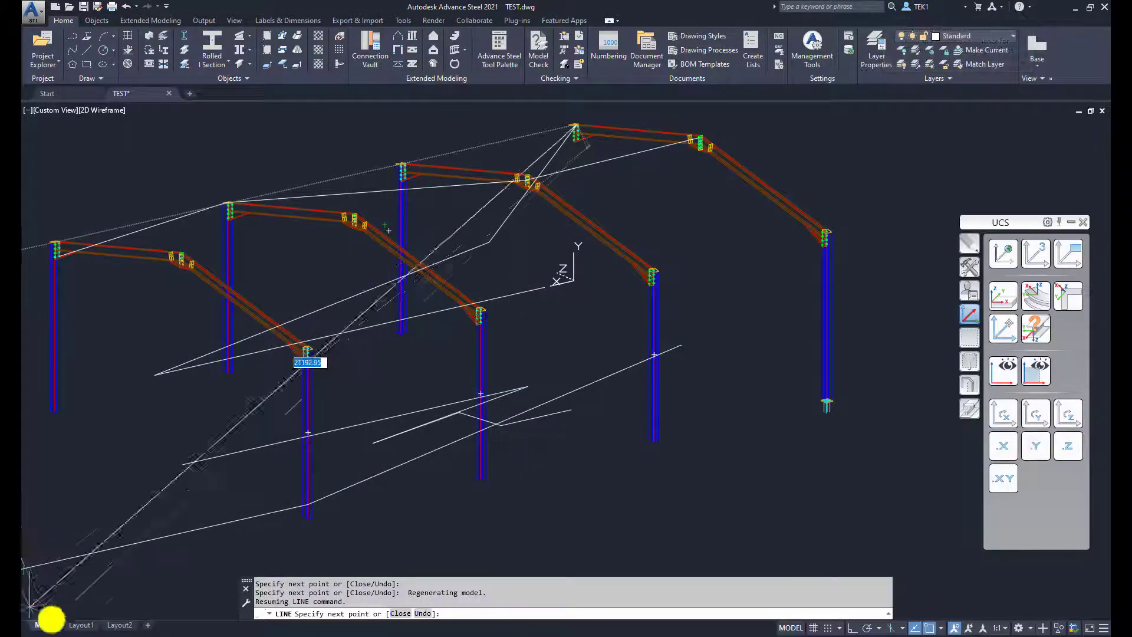